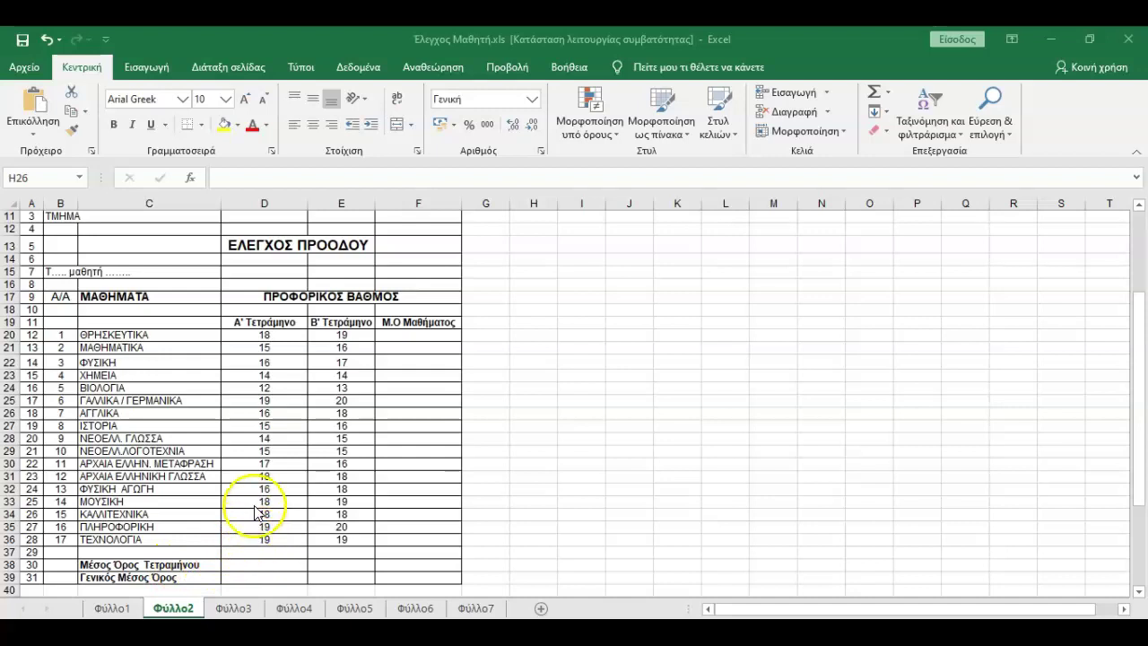
- Select the subjects and Α΄ Τετράμηνο grades (C20:D36) and insert a 2-D Clustered Column chart
click(105, 320)
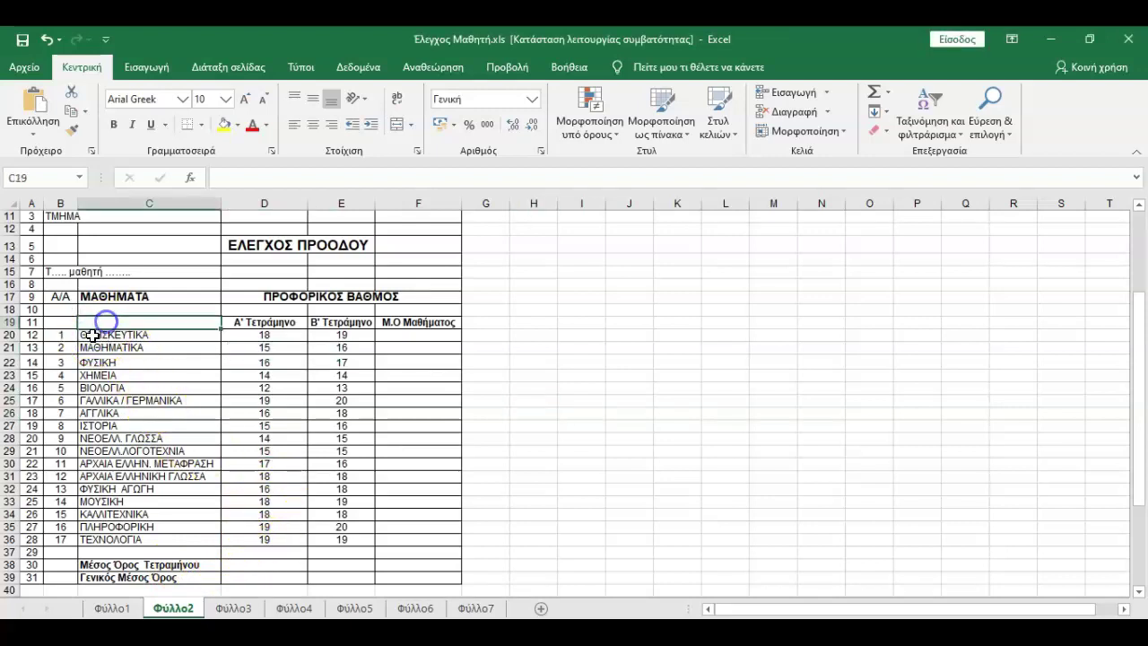
click(94, 335)
drag(130, 342, 283, 545)
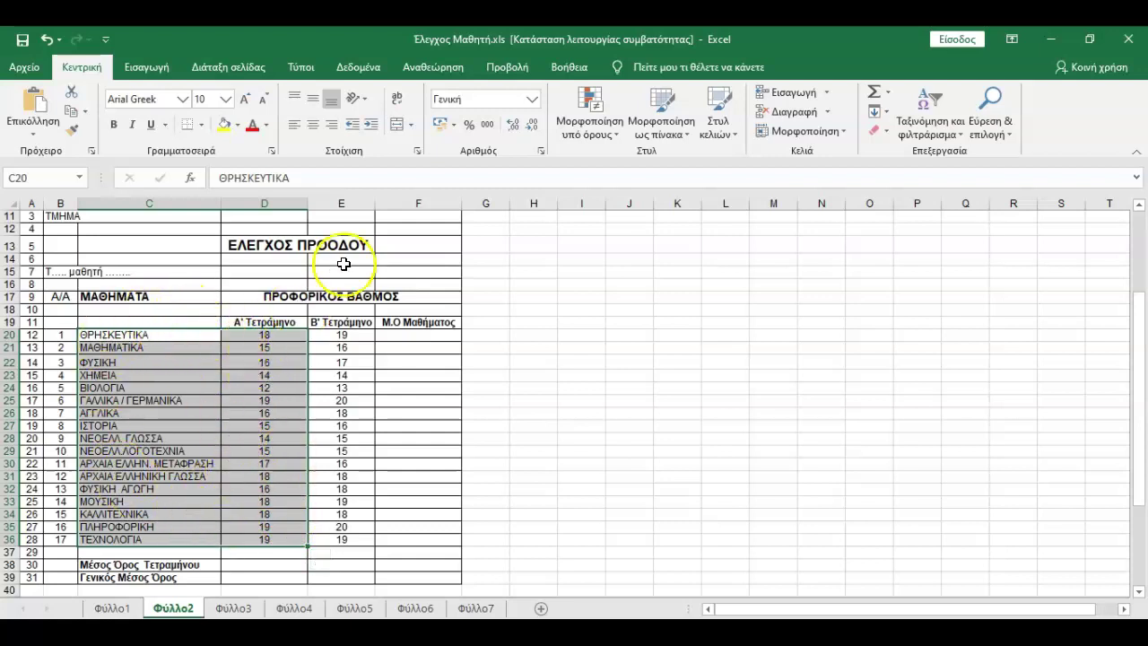
click(148, 69)
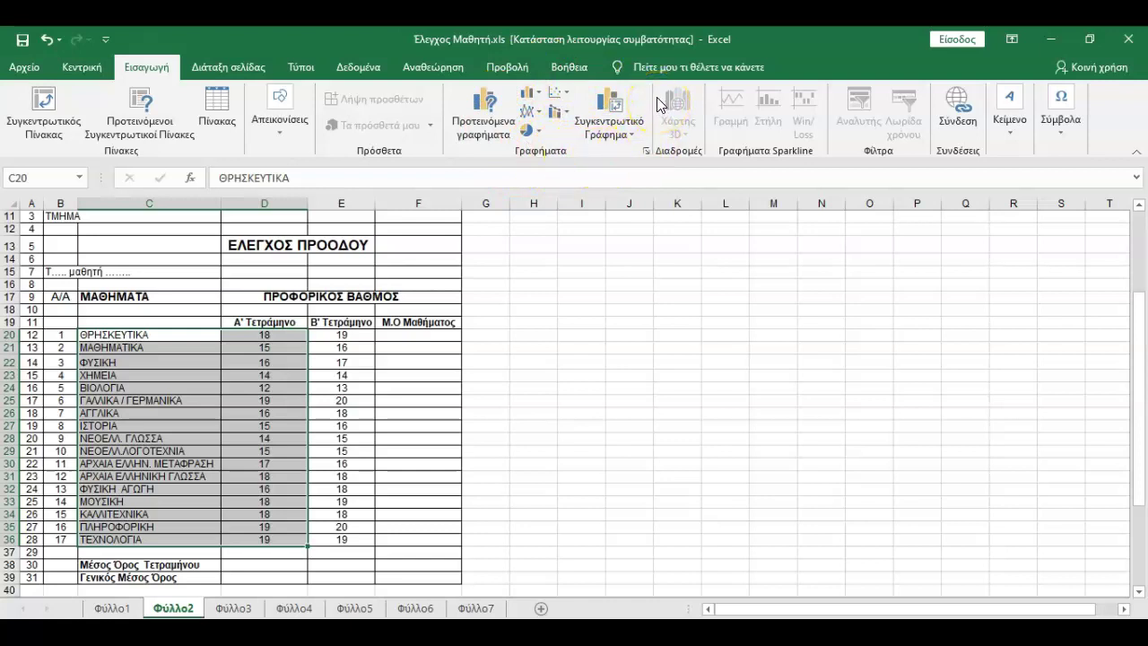
click(527, 95)
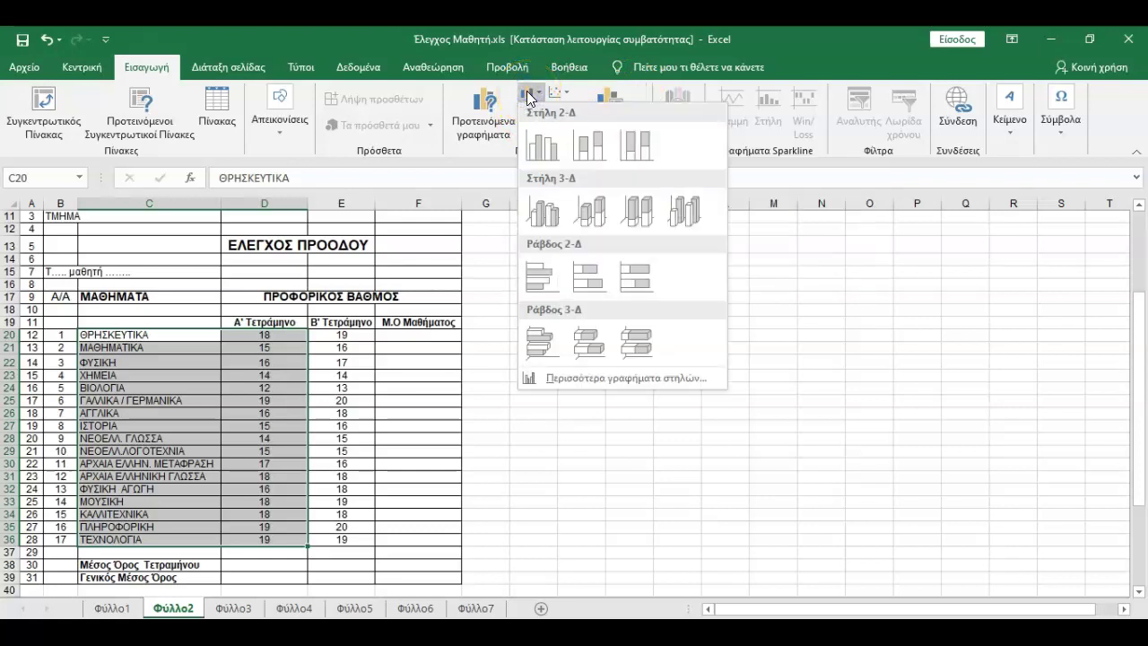
click(551, 154)
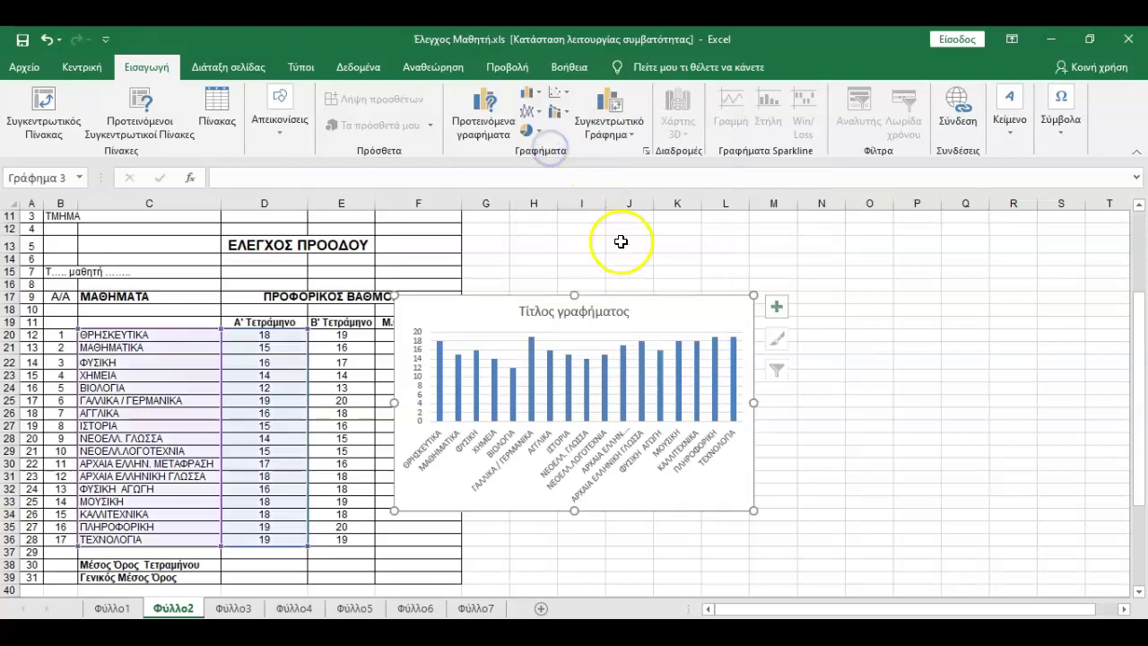
- Move the chart to the right of the table and make it wider and taller
drag(686, 309, 831, 310)
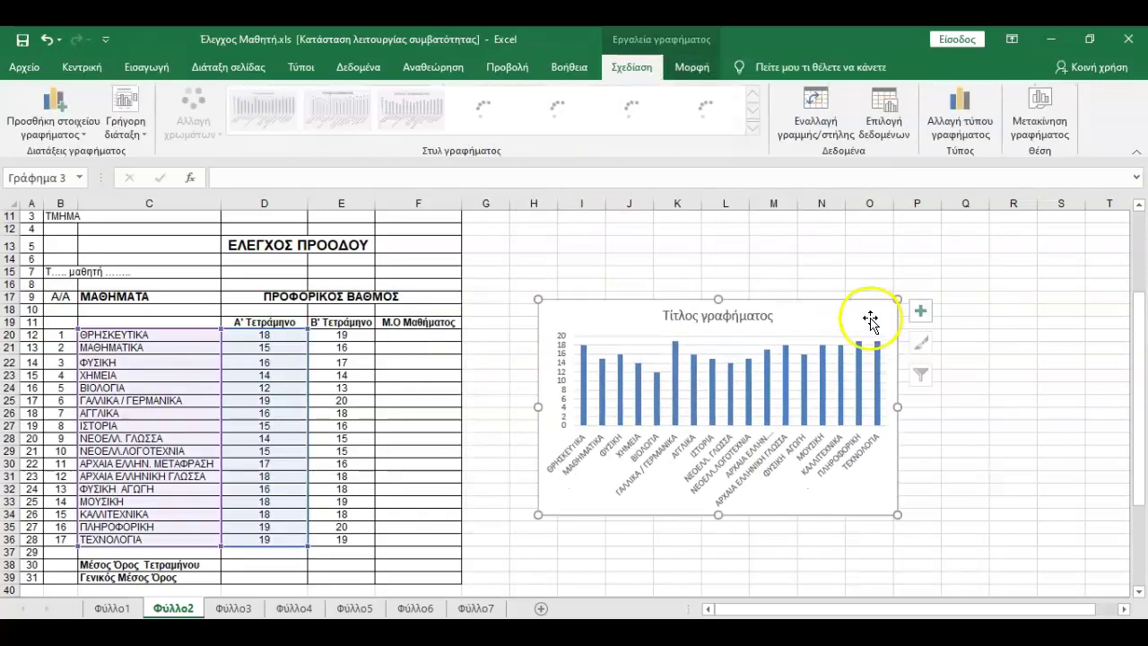
drag(900, 405, 958, 407)
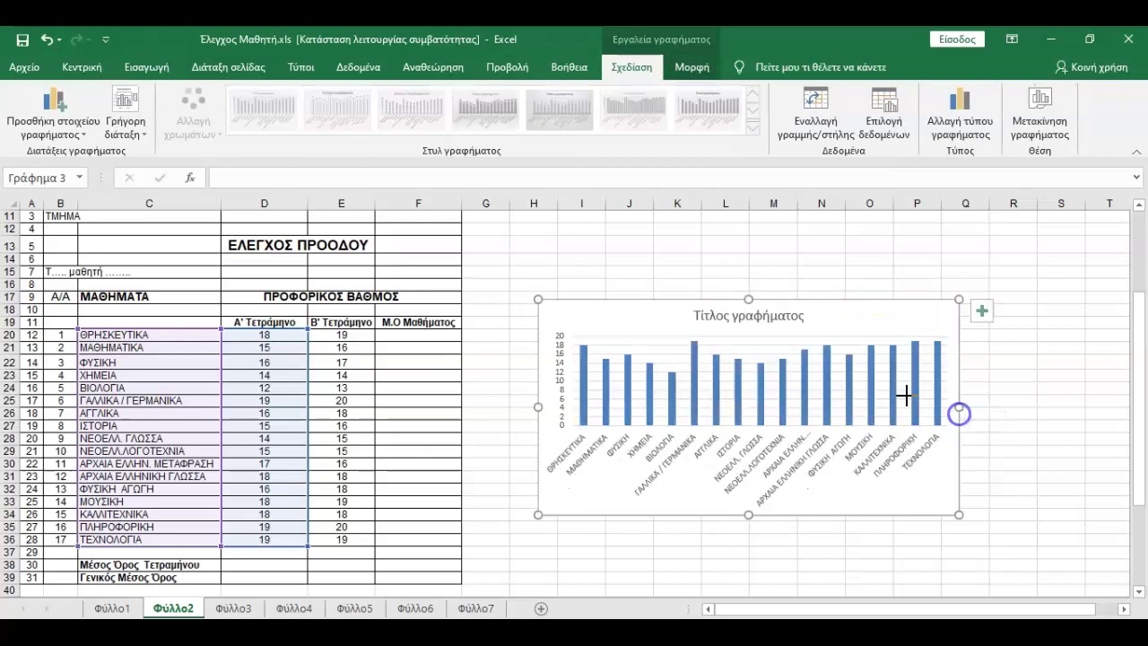
drag(747, 515, 748, 537)
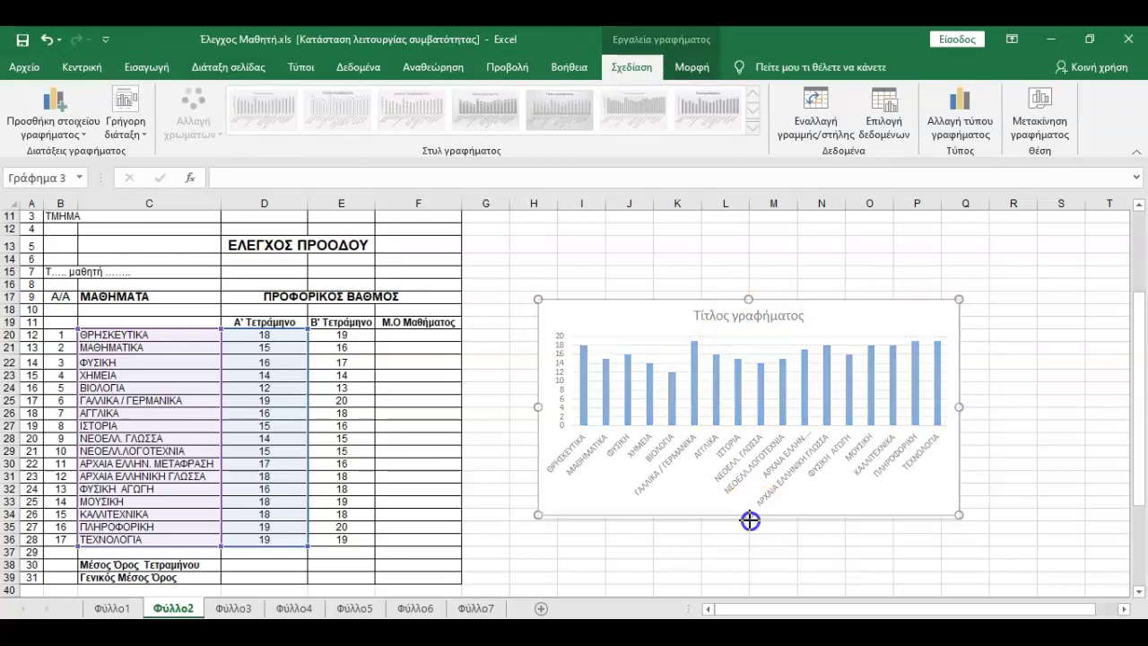
- Replace the placeholder chart title with 'Α΄ Τετράμηνο'
click(740, 319)
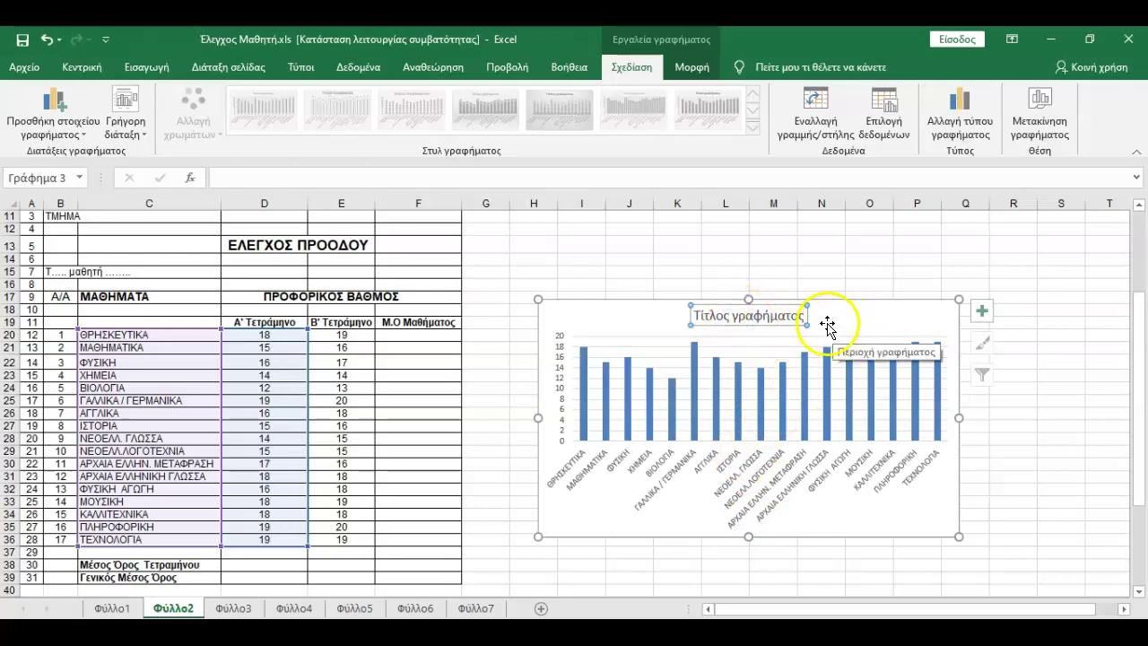
drag(802, 315, 781, 320)
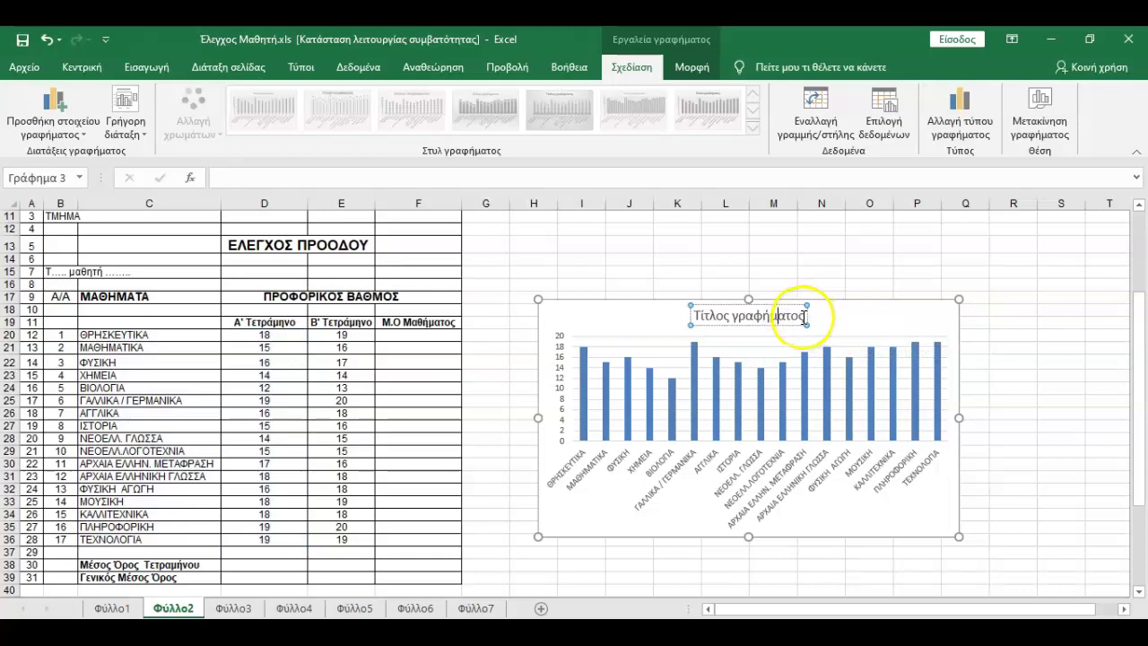
click(804, 315)
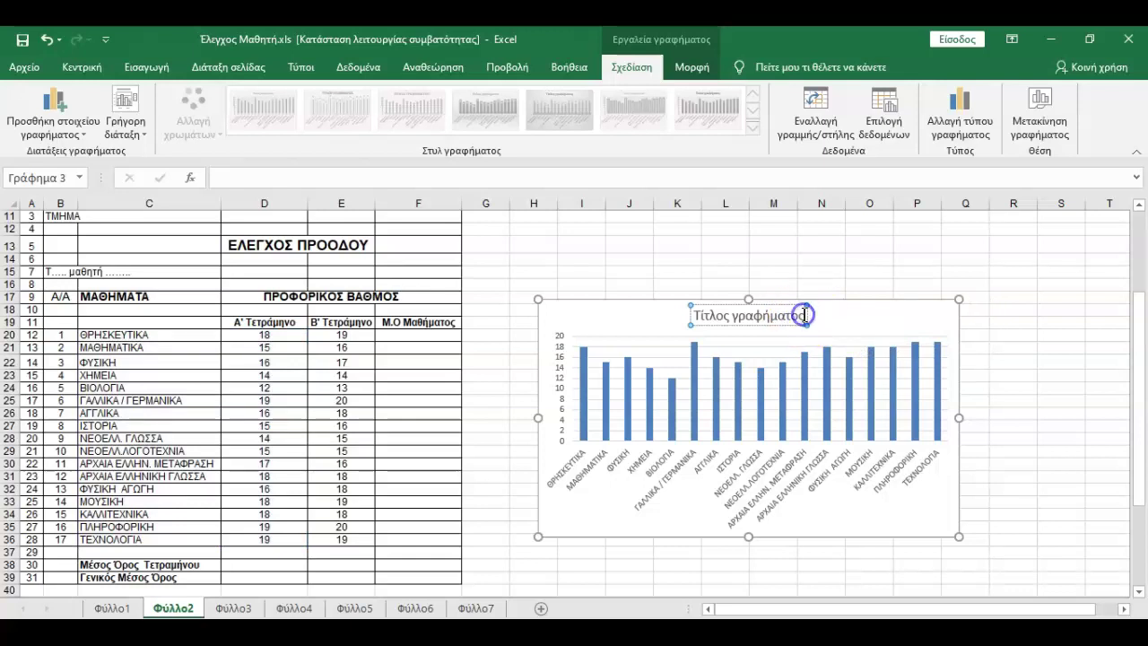
key(BackSpace)
key(BackSpace)
key(BackSpace)
key(BackSpace)
key(BackSpace)
text(Α' Τετρά)
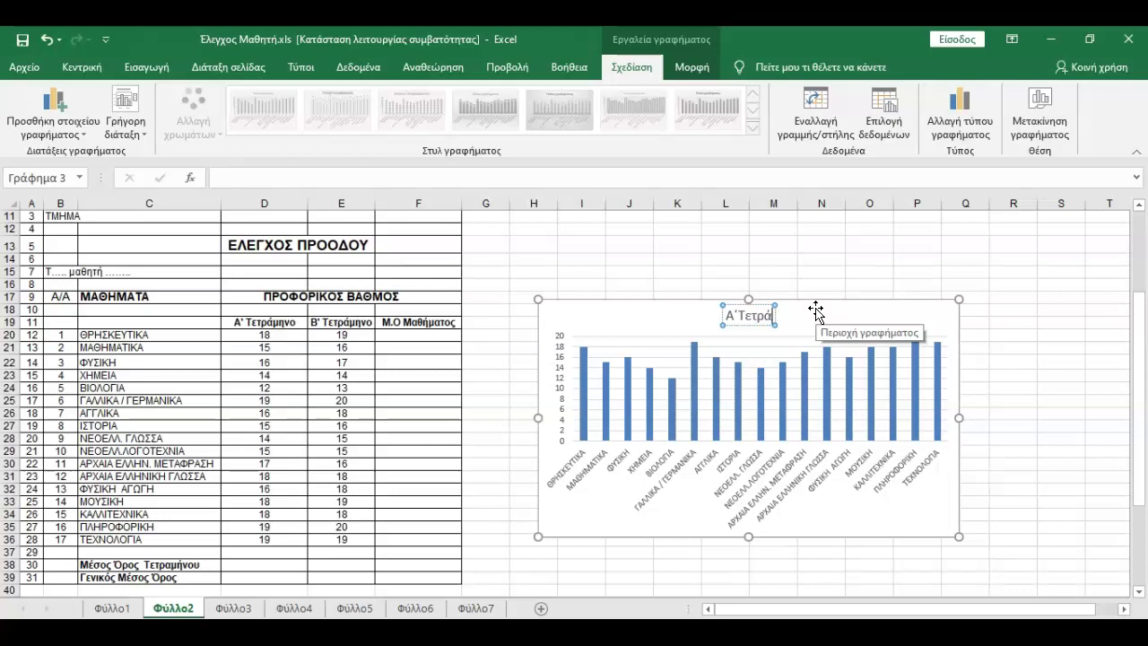
text(μηνο)
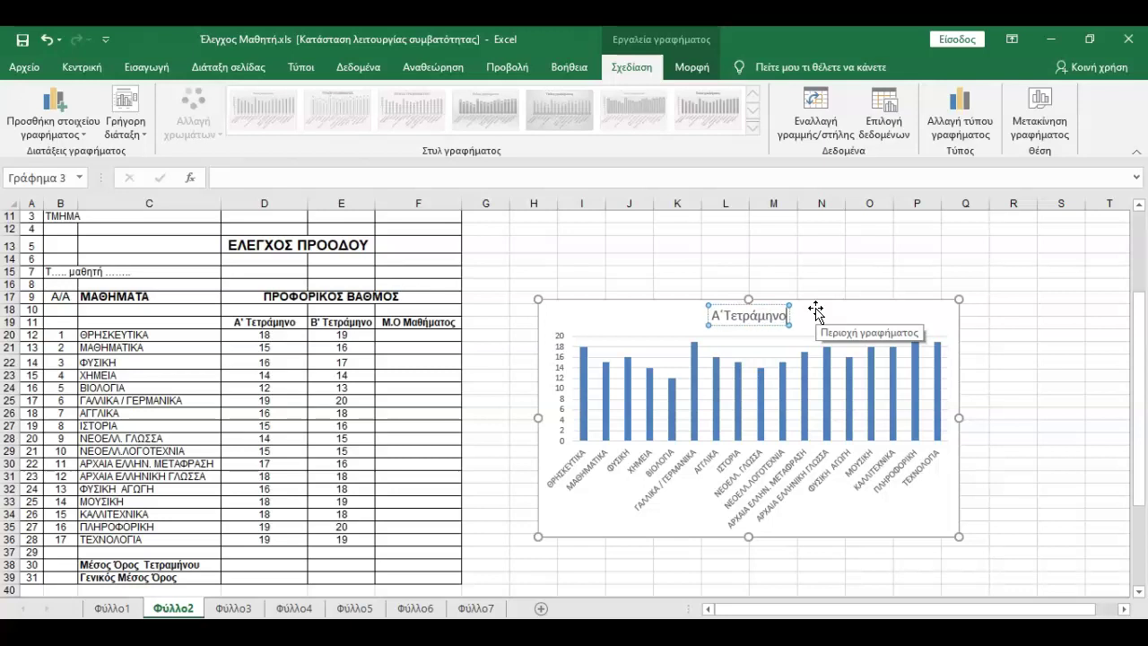
click(827, 538)
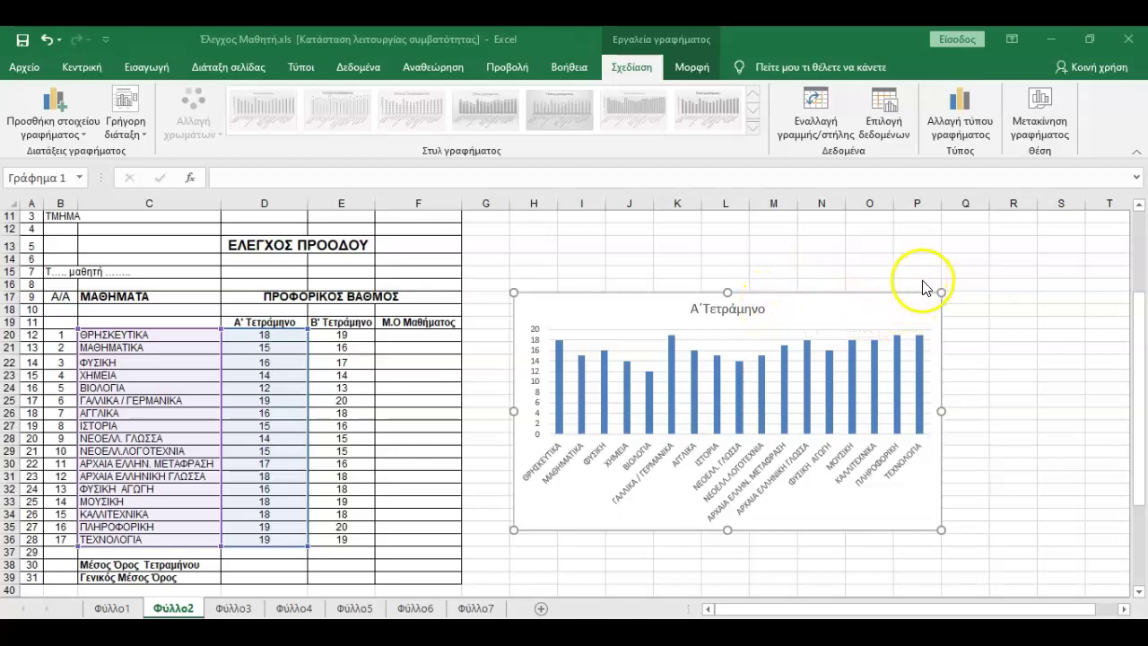
- Open Format Axis for the vertical axis, then review the horizontal axis and plot area options
click(537, 373)
click(539, 367)
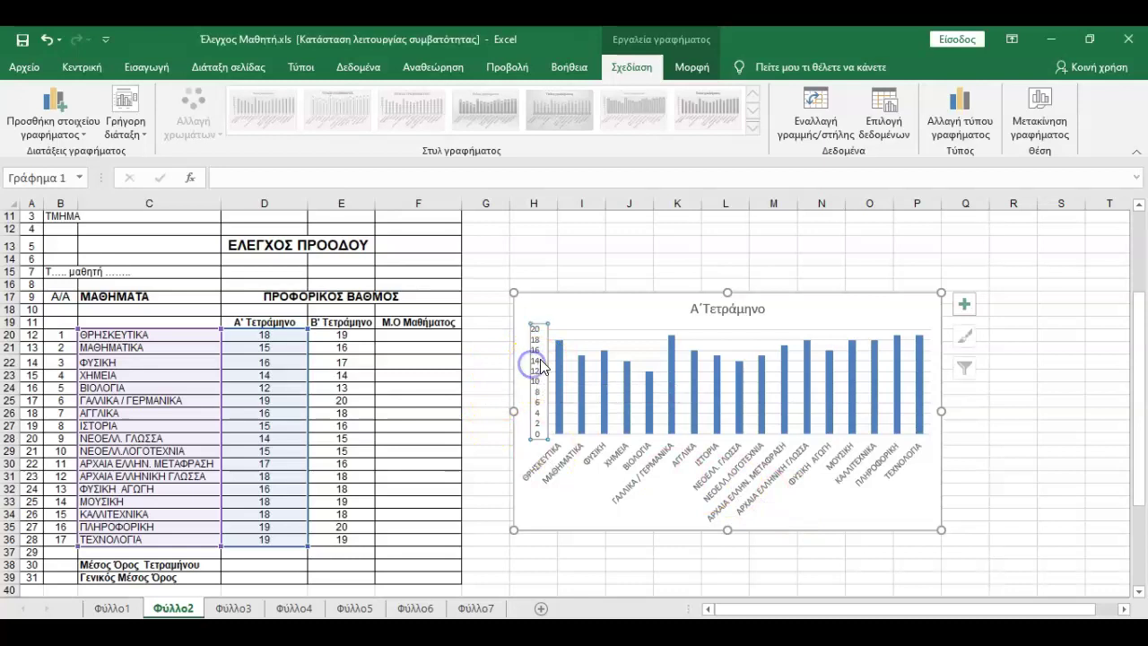
right_click(539, 386)
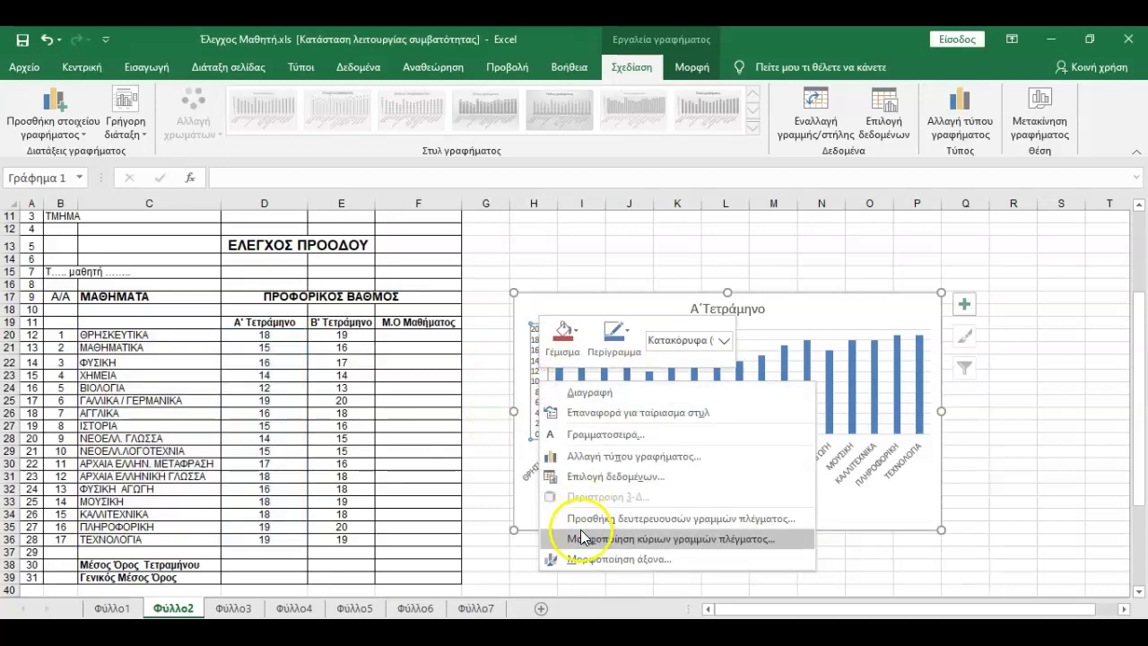
click(586, 560)
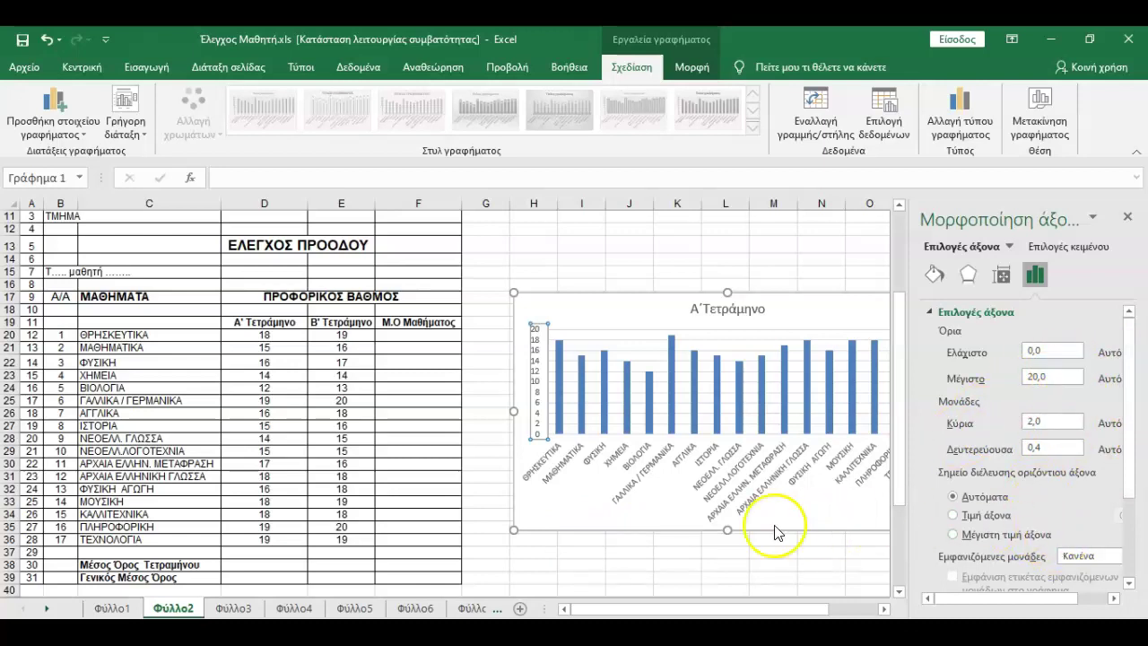
click(650, 461)
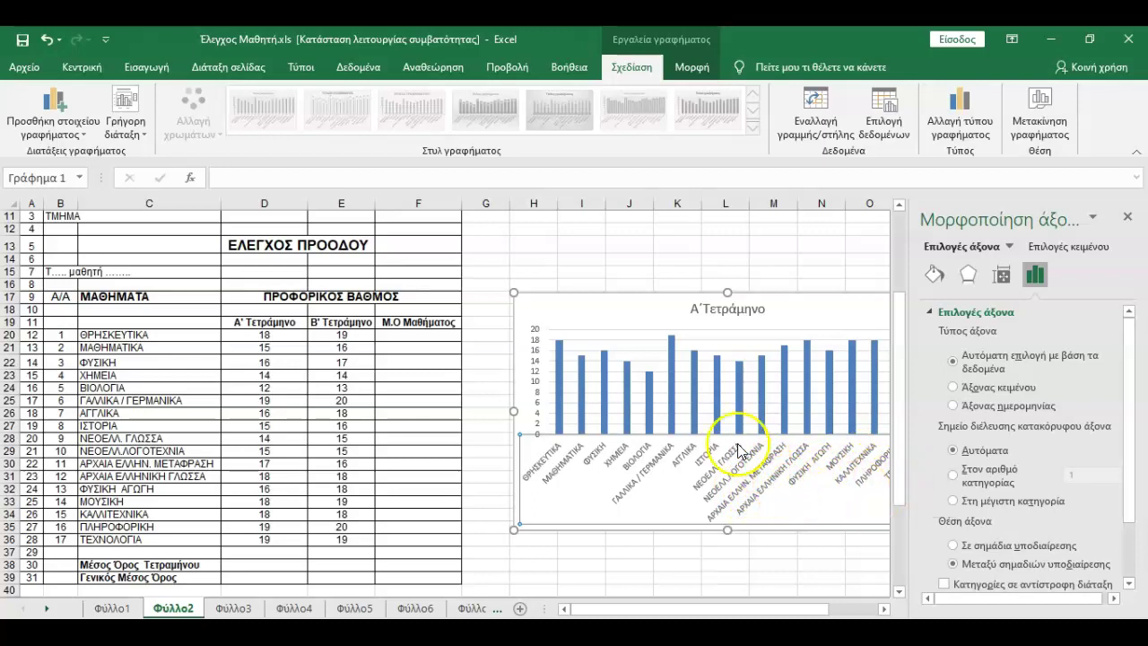
click(748, 320)
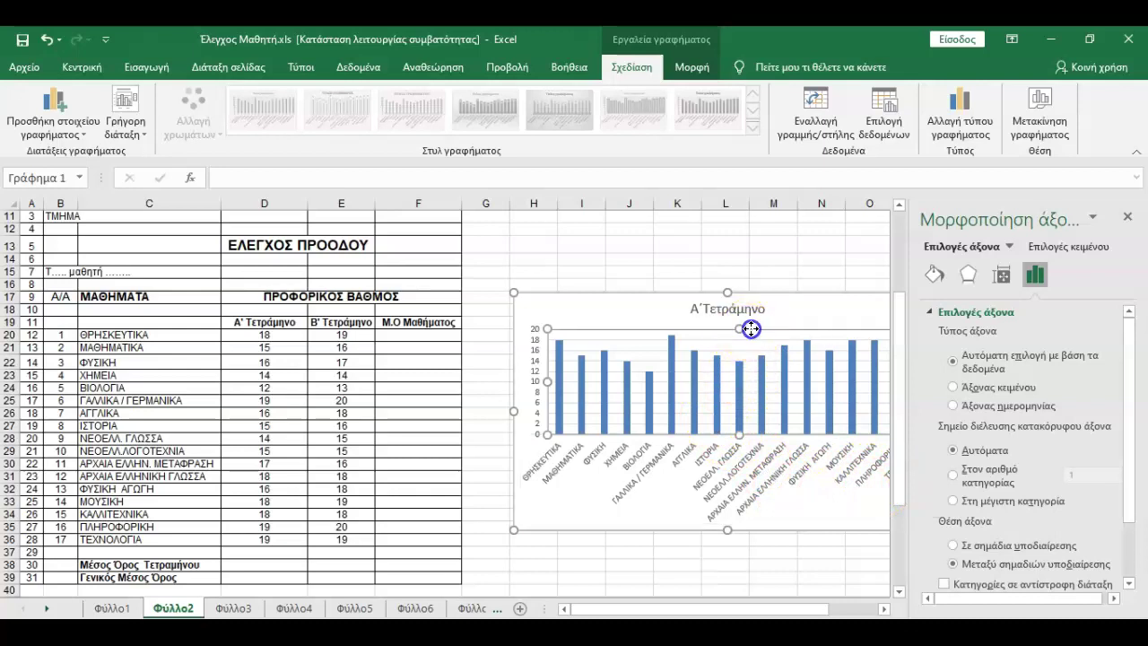
- Check the chart's Select Data source without changes, then show the Chart Area fill options
right_click(814, 313)
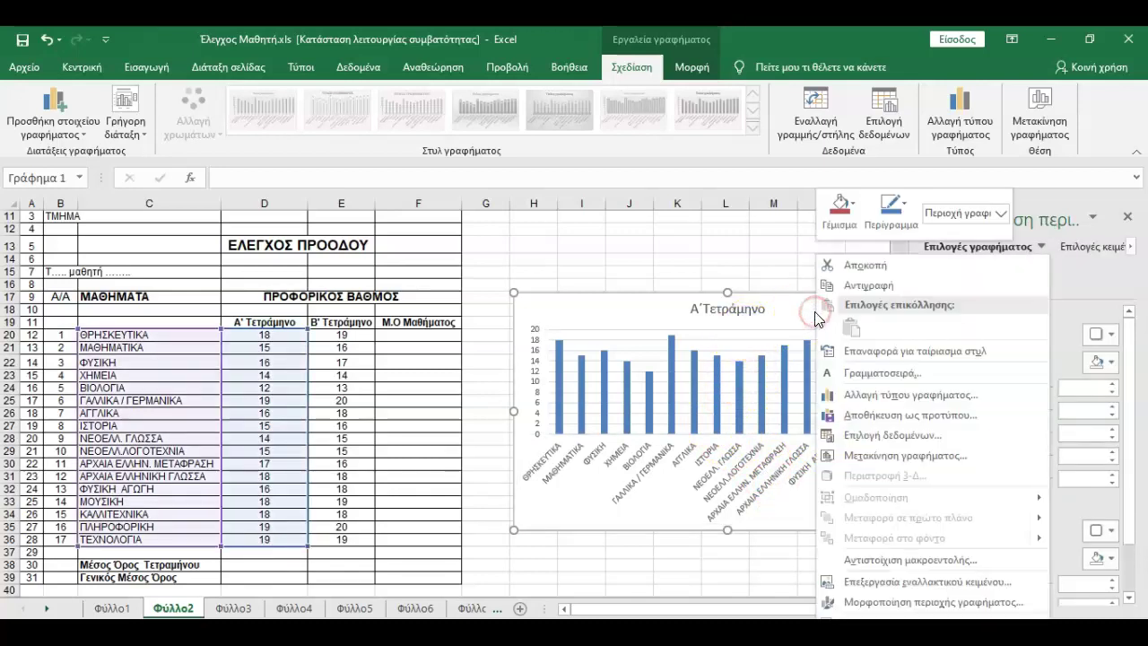
click(888, 435)
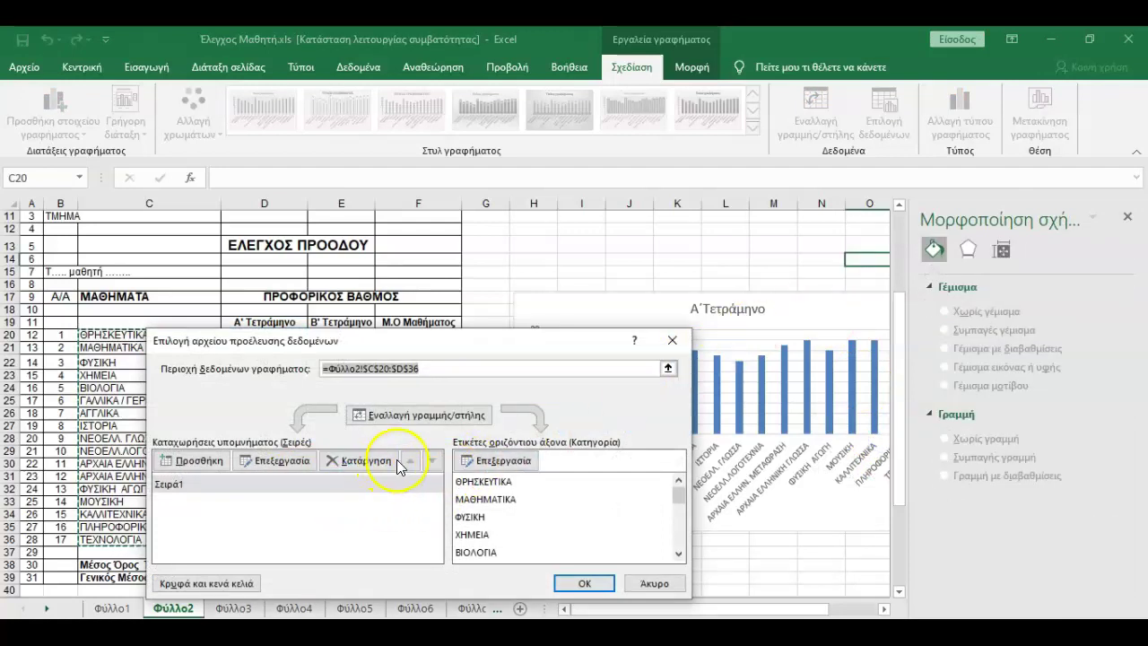
click(675, 342)
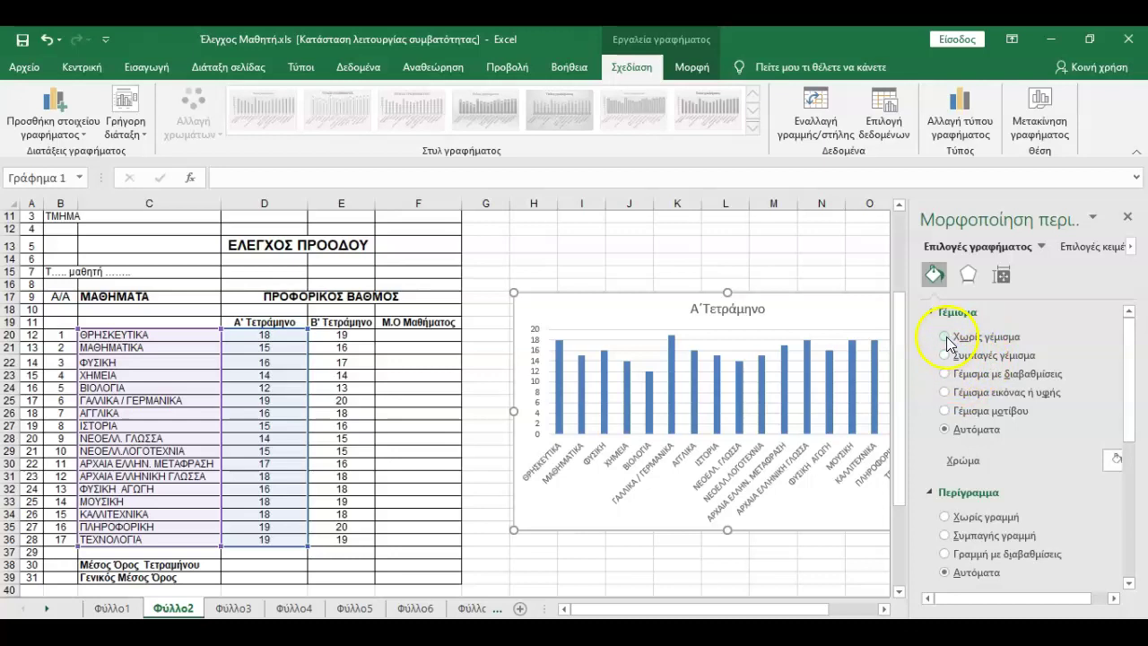
click(947, 337)
- Switch the chart background from solid fill to a light blue linear gradient fill, then deselect the chart
click(945, 355)
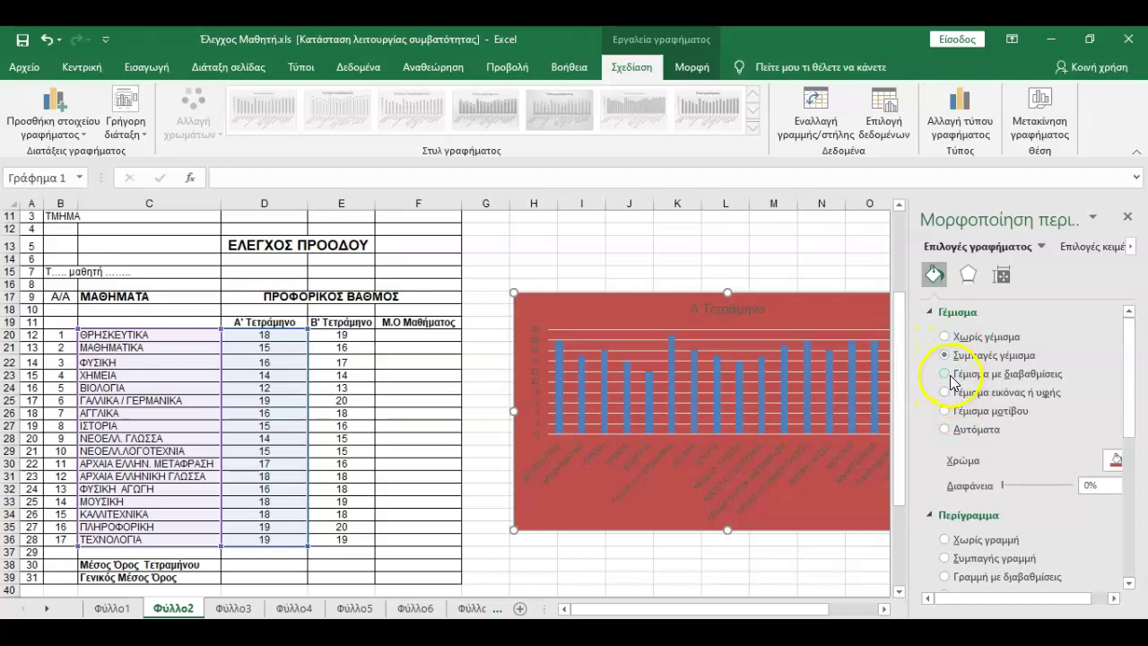
click(945, 374)
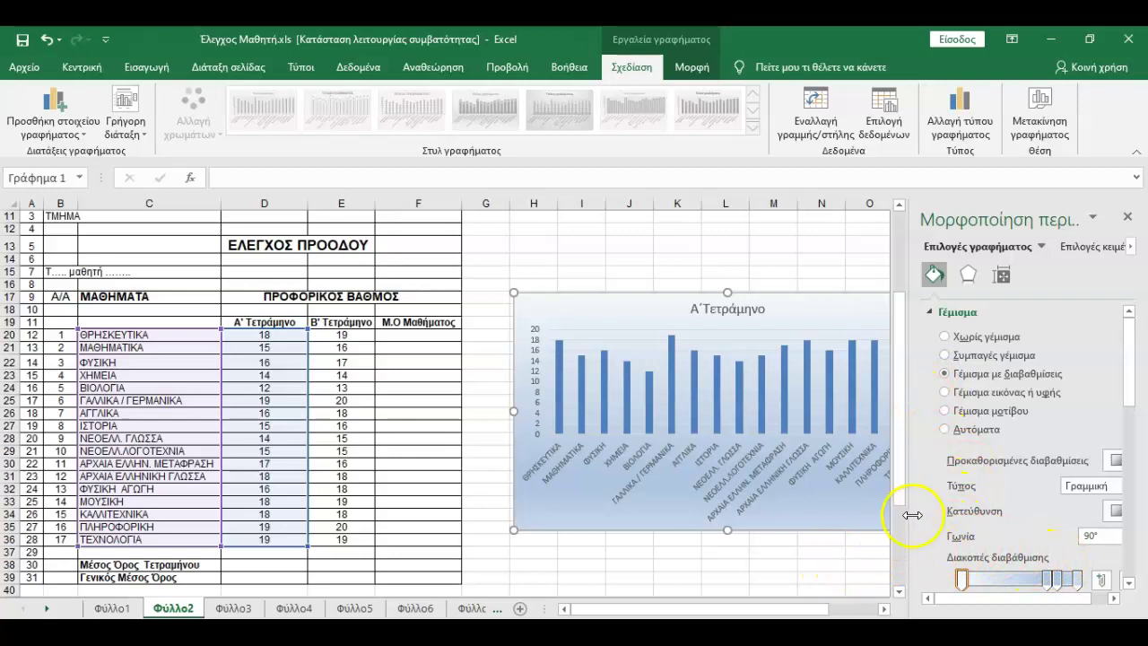
click(825, 554)
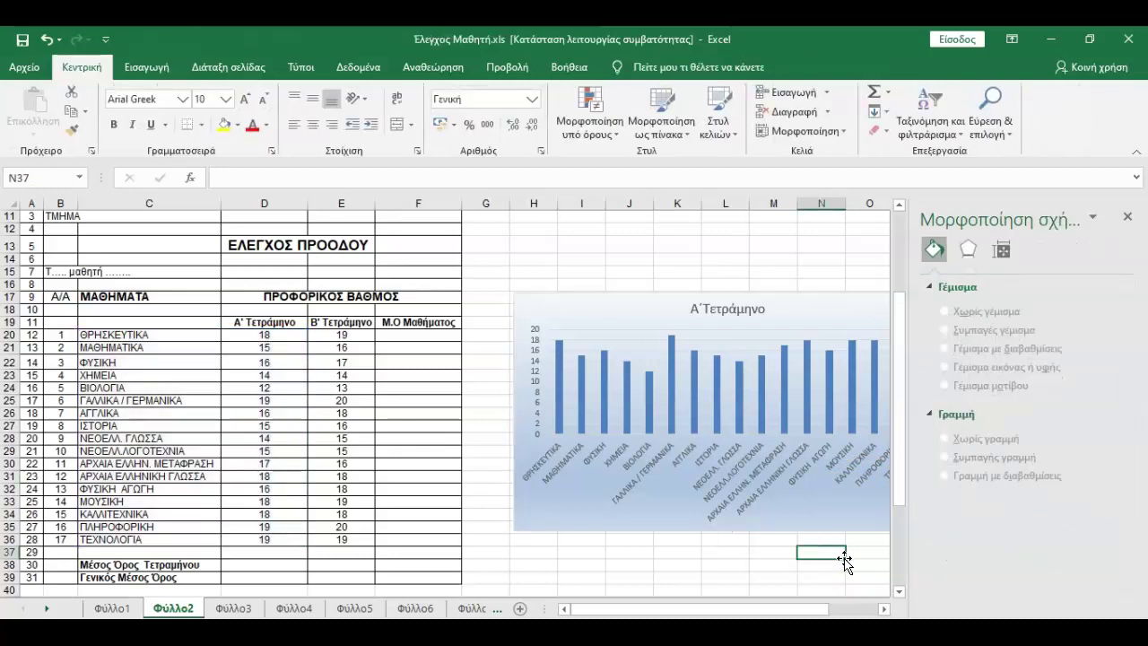
- Close the Format pane and nudge the gradient chart slightly left and down
click(1128, 218)
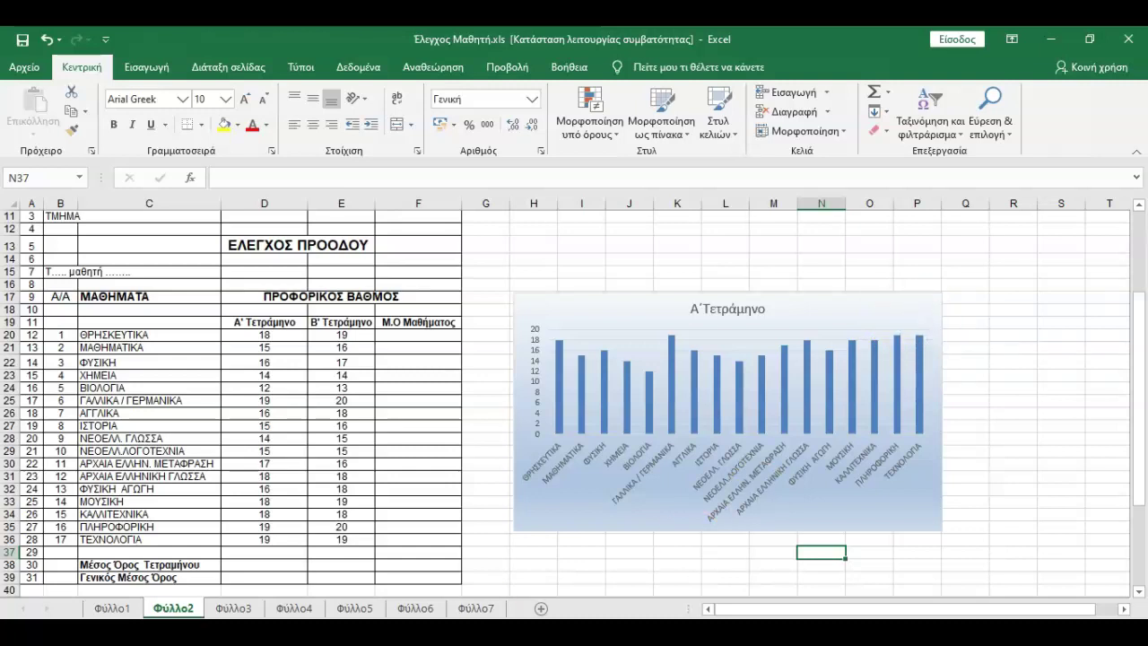
drag(727, 413, 719, 416)
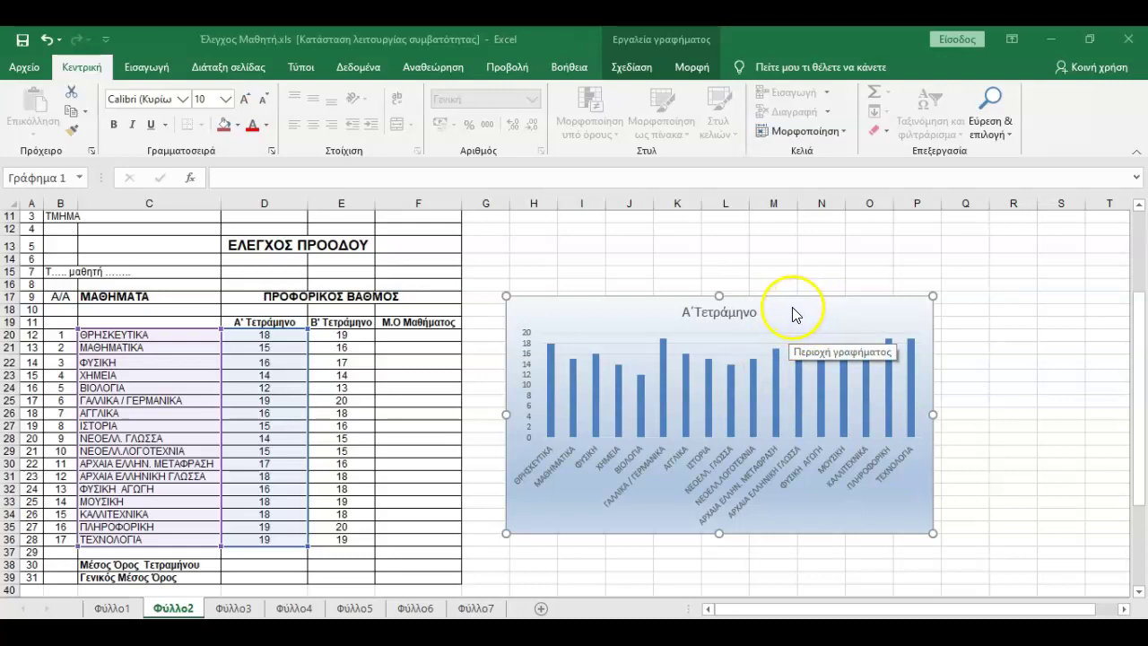
- Copy the Α΄ Τετράμηνο chart and paste it at cell B3 on sheet Φύλλο4
click(793, 308)
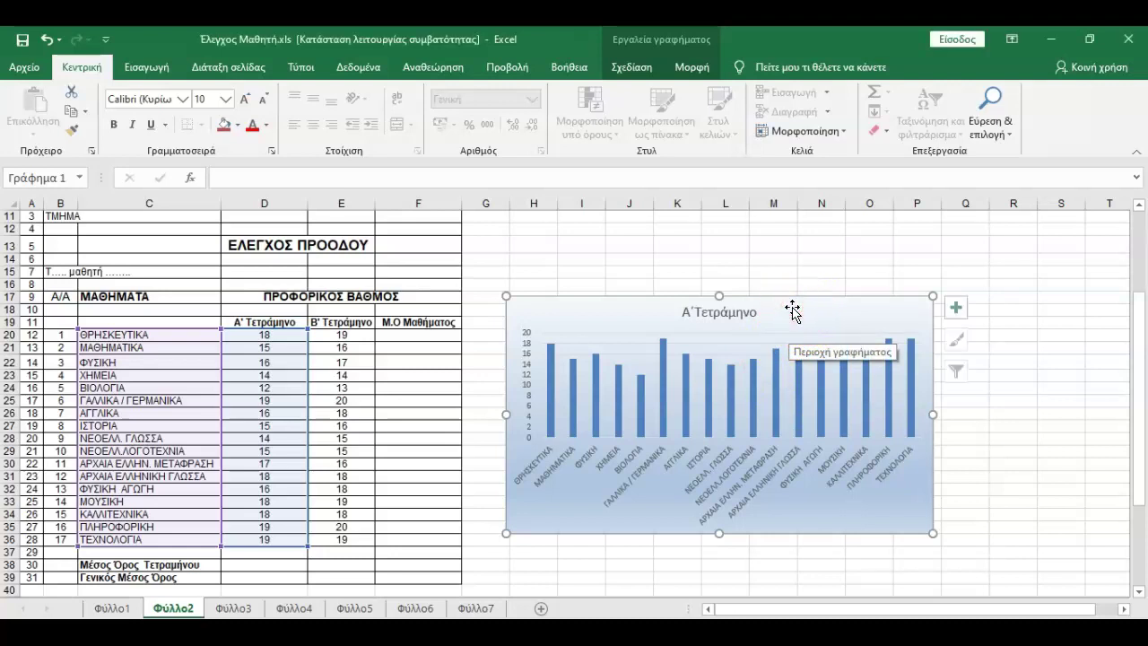
right_click(825, 312)
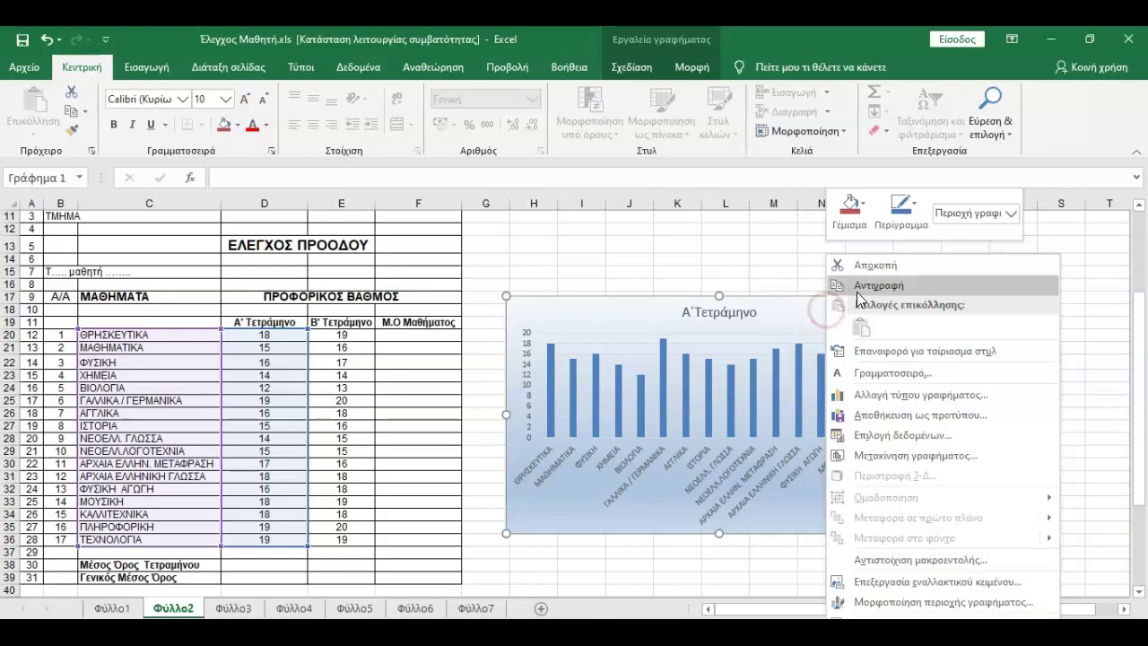
click(869, 264)
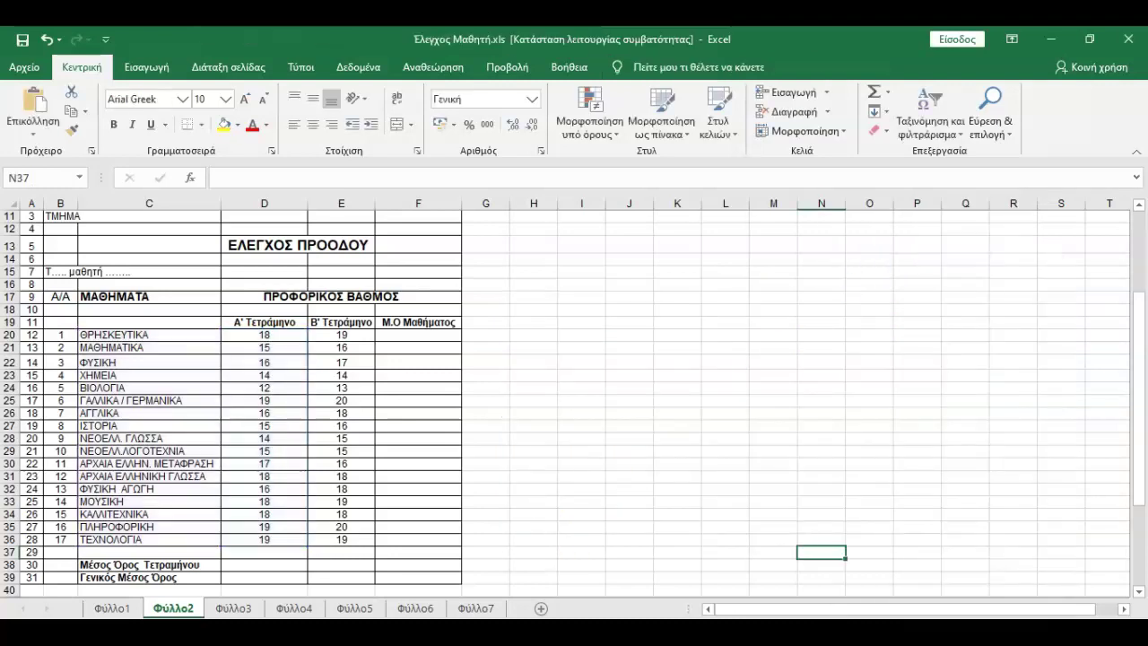
click(306, 610)
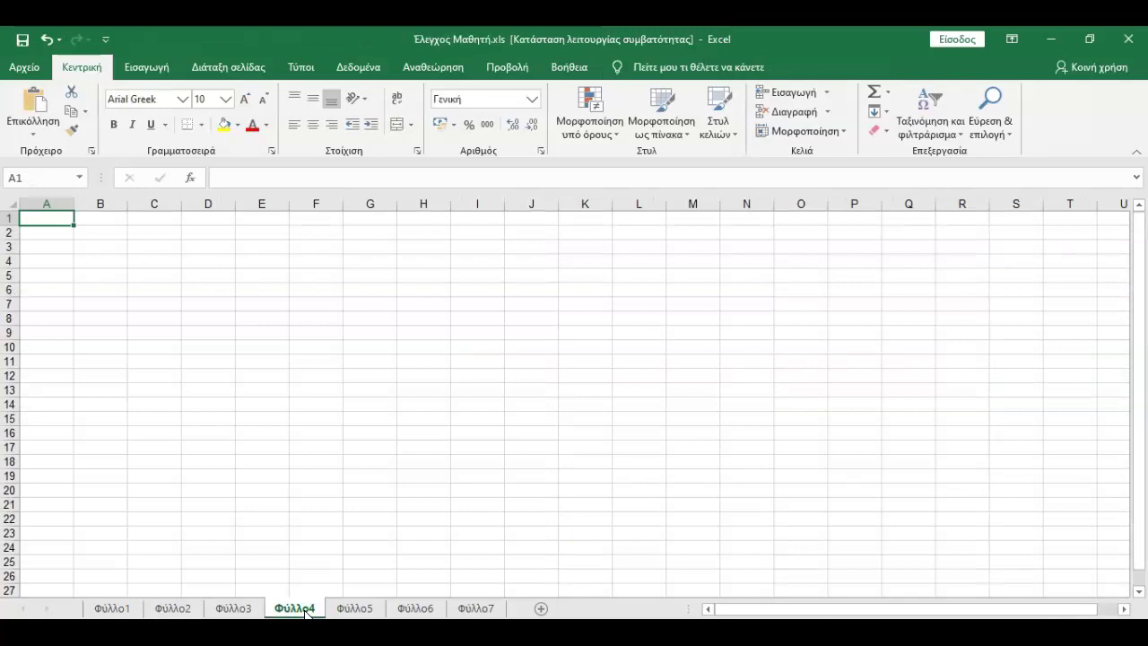
click(89, 251)
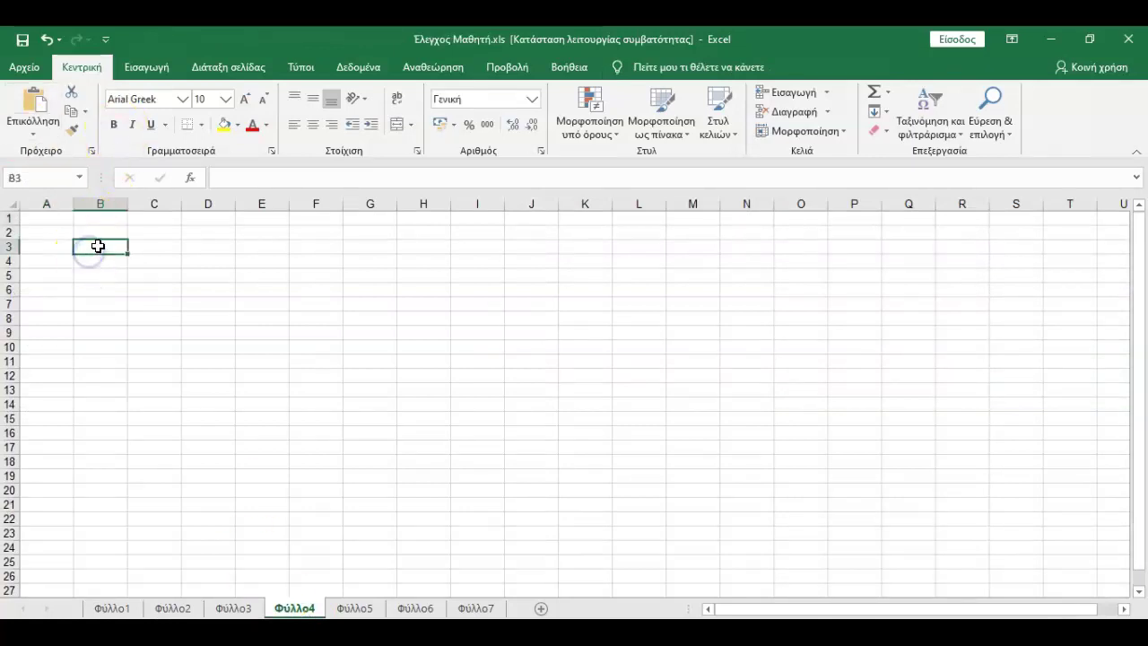
right_click(98, 246)
click(138, 317)
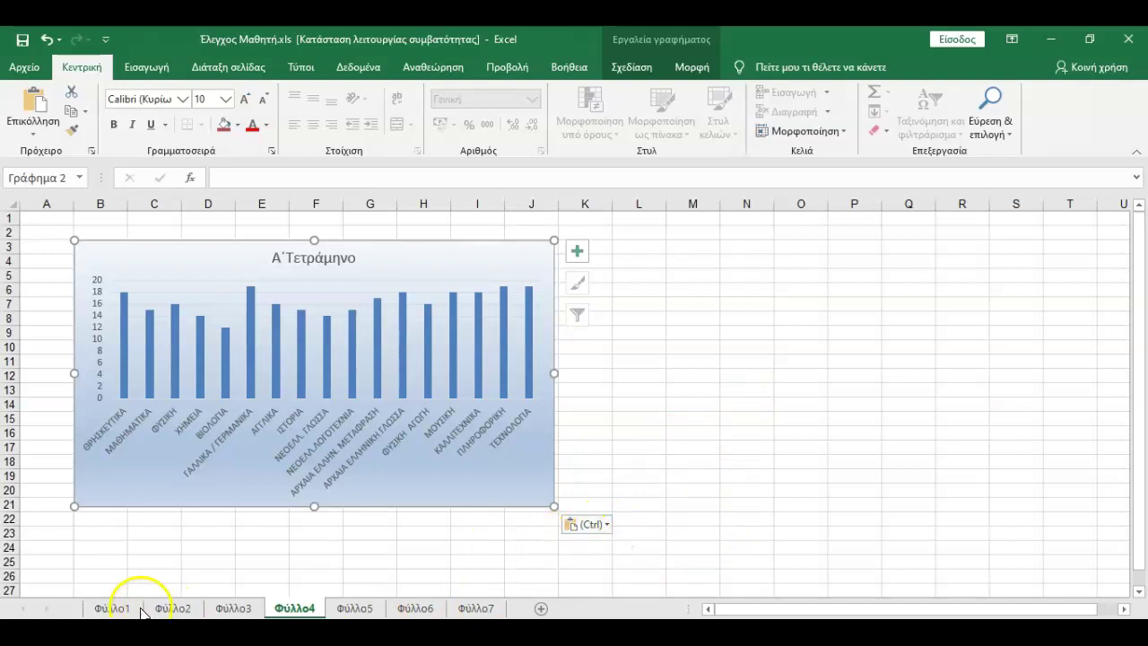
- Switch back to the Φύλλο2 sheet tab with the grade table
click(172, 608)
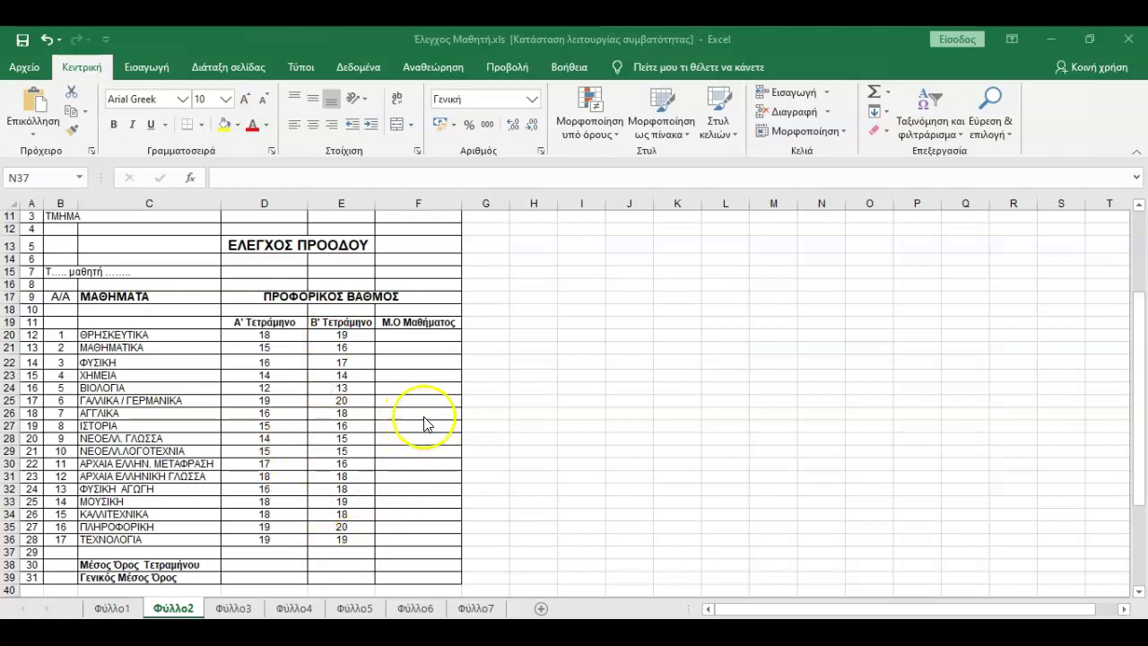
- Select subject names C20:C36 plus, with Ctrl, the Β΄ Τετράμηνο grades E20:E36
click(151, 340)
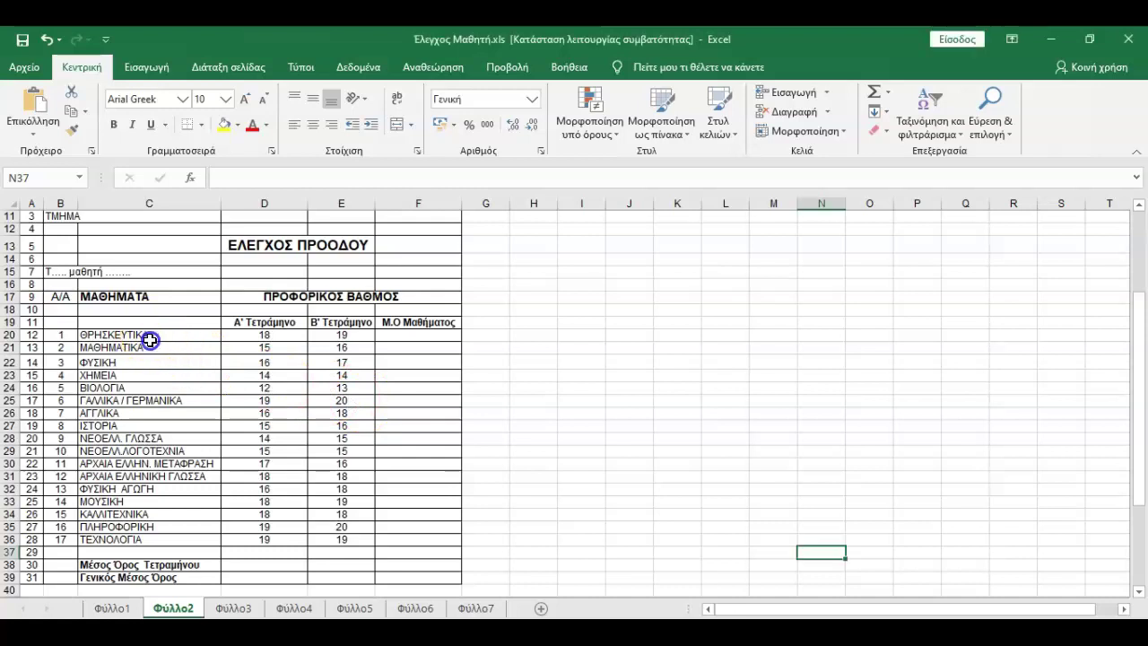
mouse_move(153, 332)
mouse_down()
mouse_move(150, 519)
mouse_move(169, 547)
mouse_up()
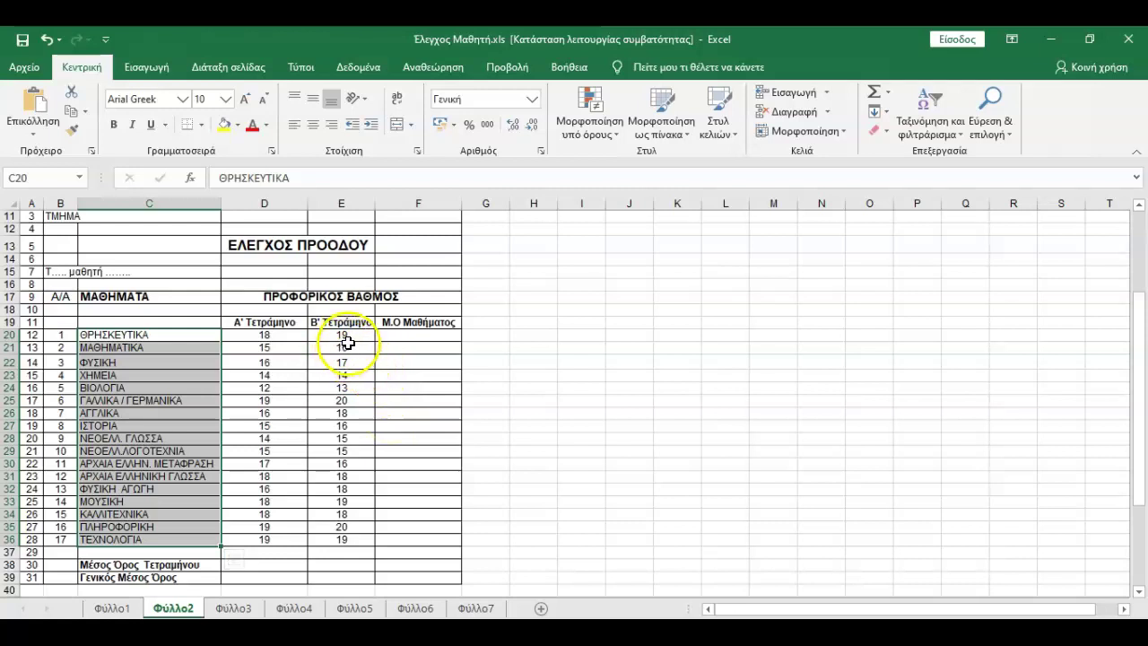
drag(347, 336, 360, 538)
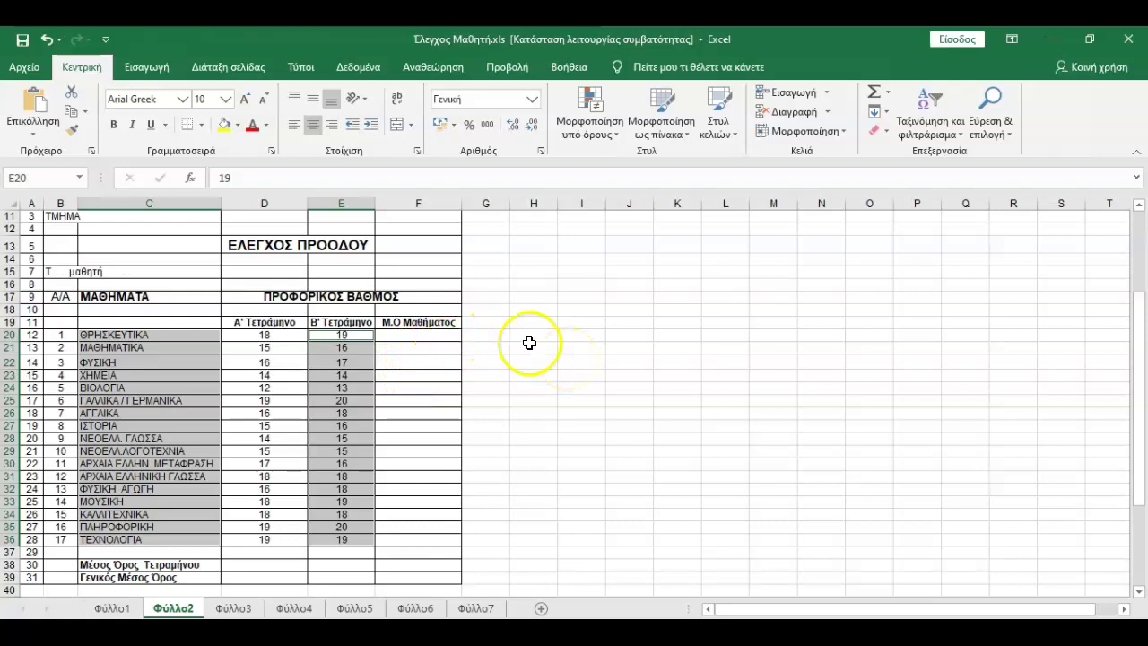
- Insert the Clustered Bar suggestion from Recommended Charts for the Β΄ Τετράμηνο grades
click(144, 69)
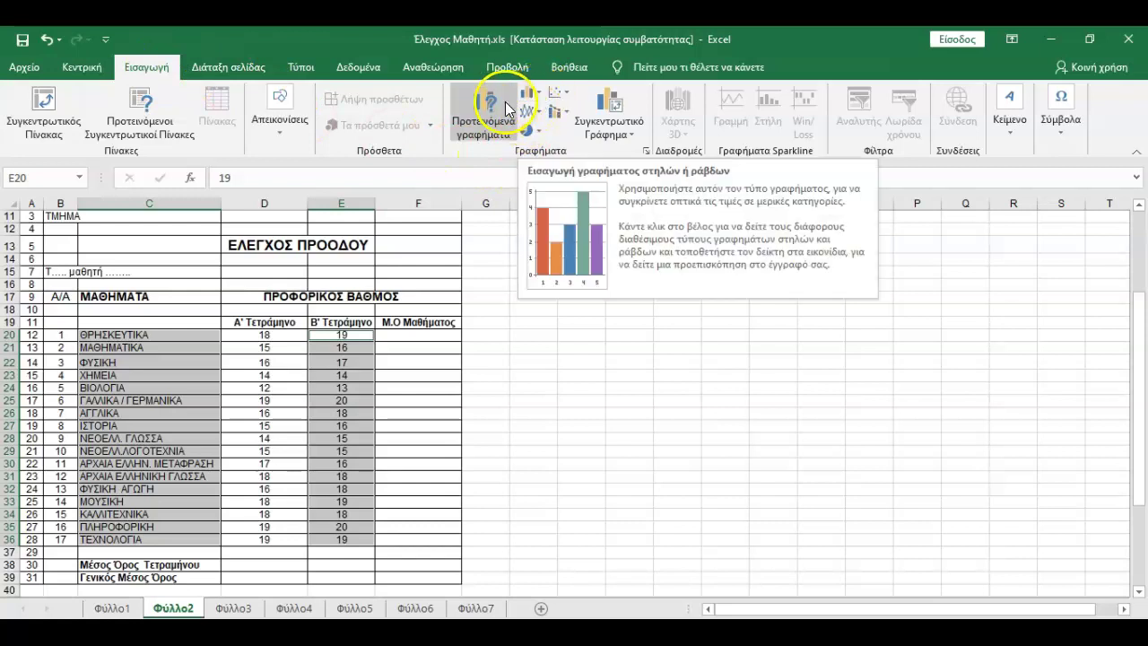
click(504, 101)
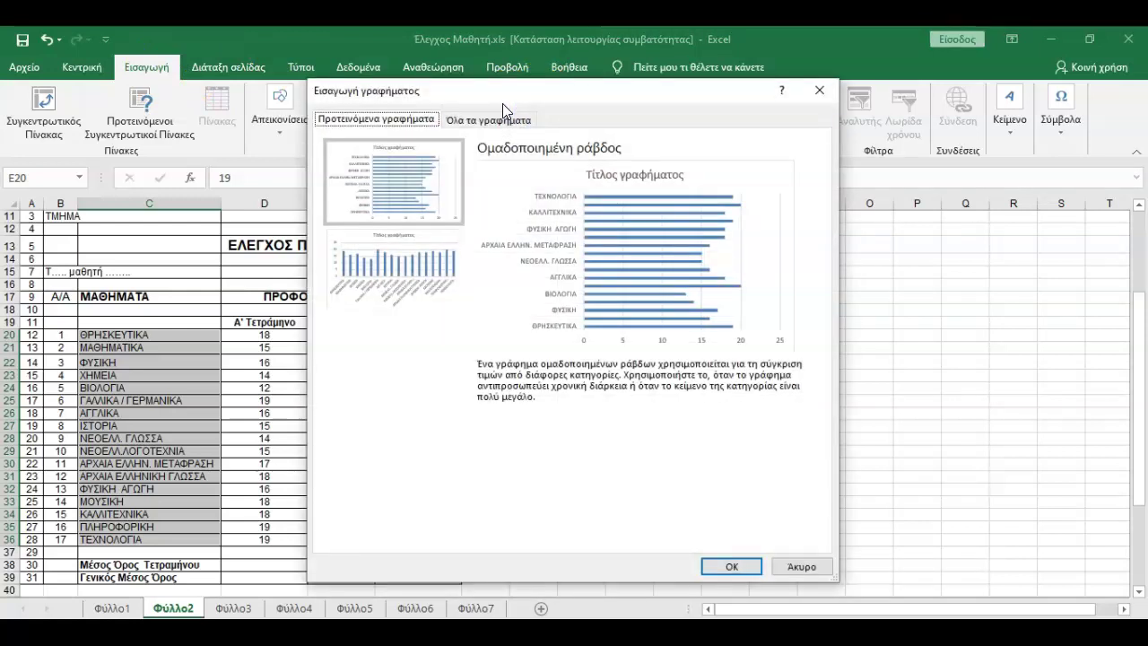
click(401, 178)
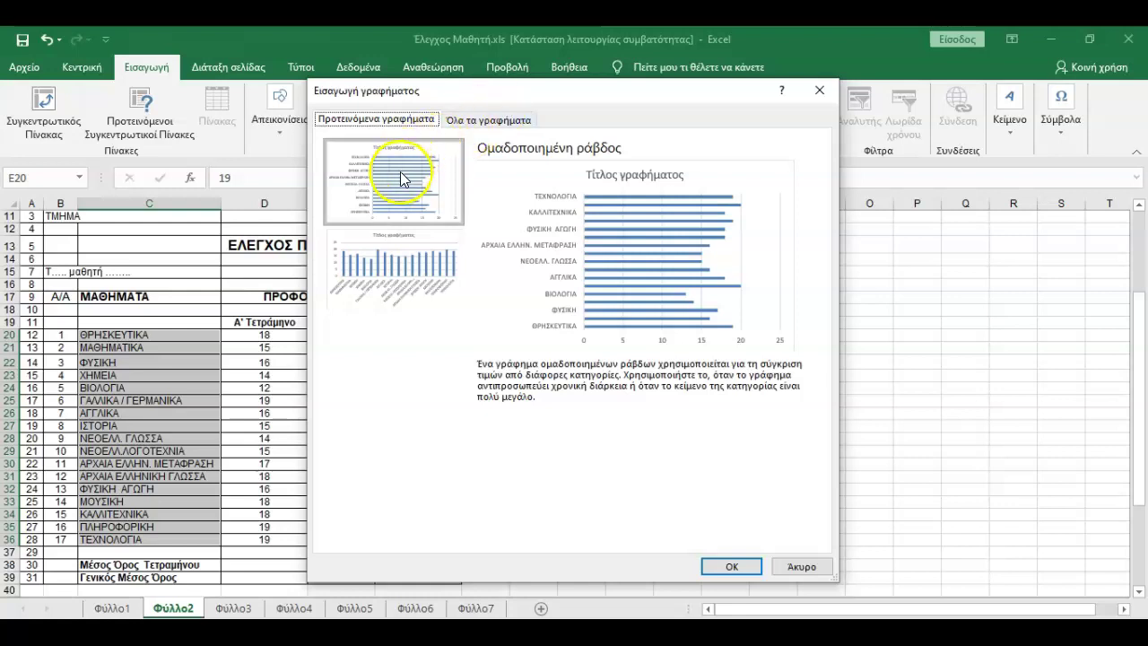
click(392, 182)
click(731, 567)
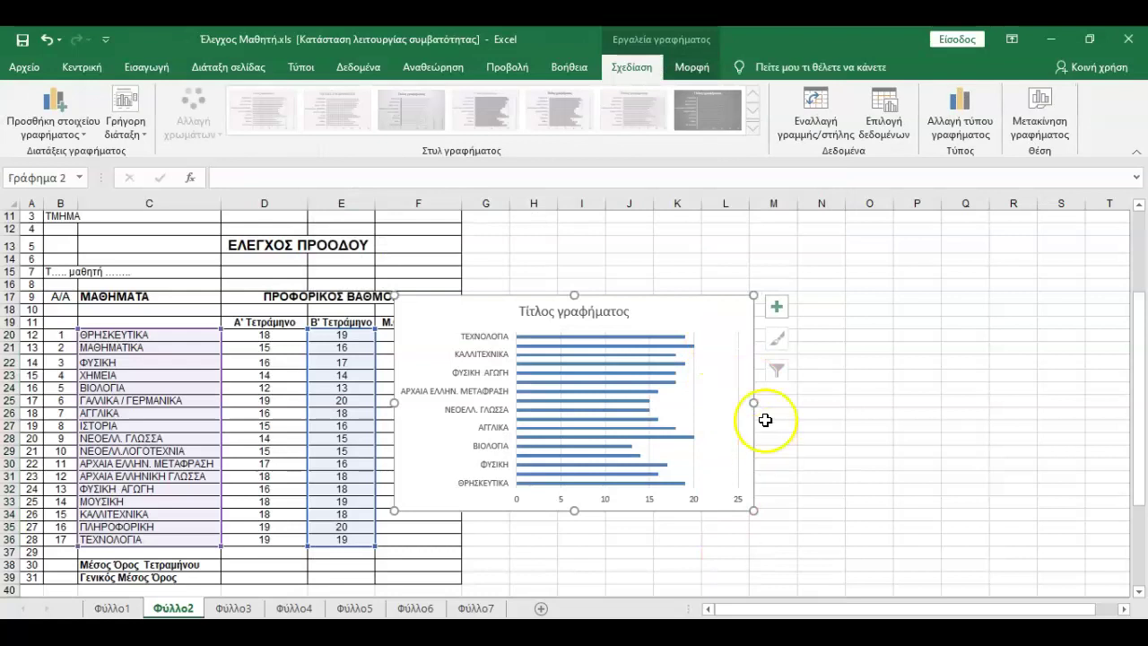
- Widen the new bar chart and move it to the right of the grade table
drag(753, 403, 881, 414)
drag(748, 310, 887, 307)
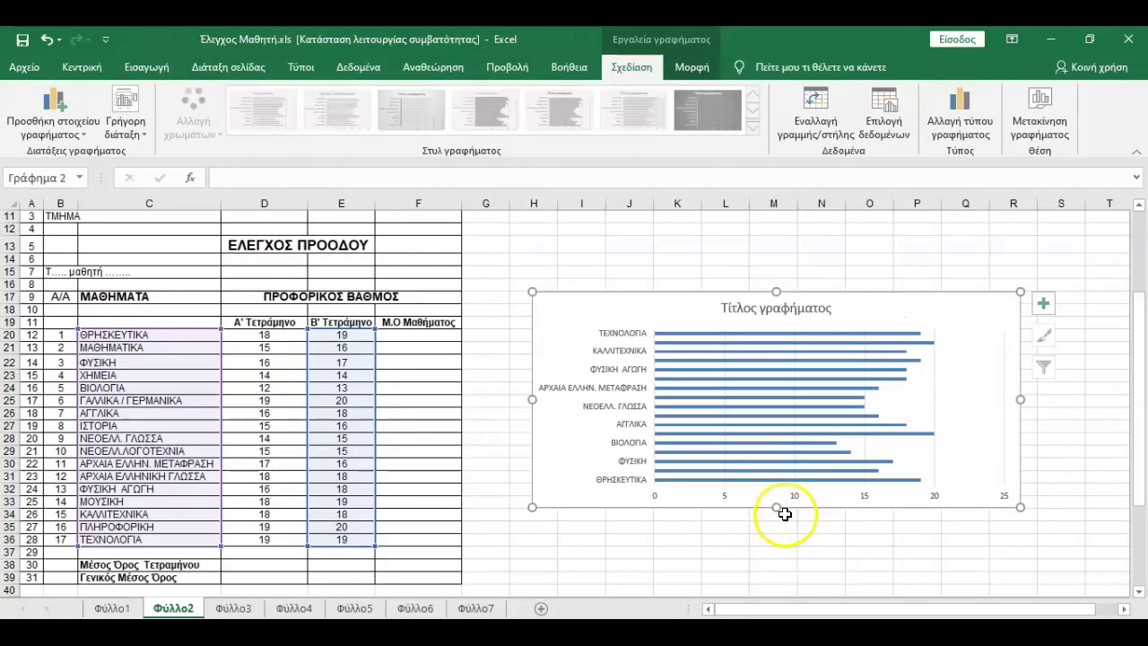
drag(532, 401, 518, 401)
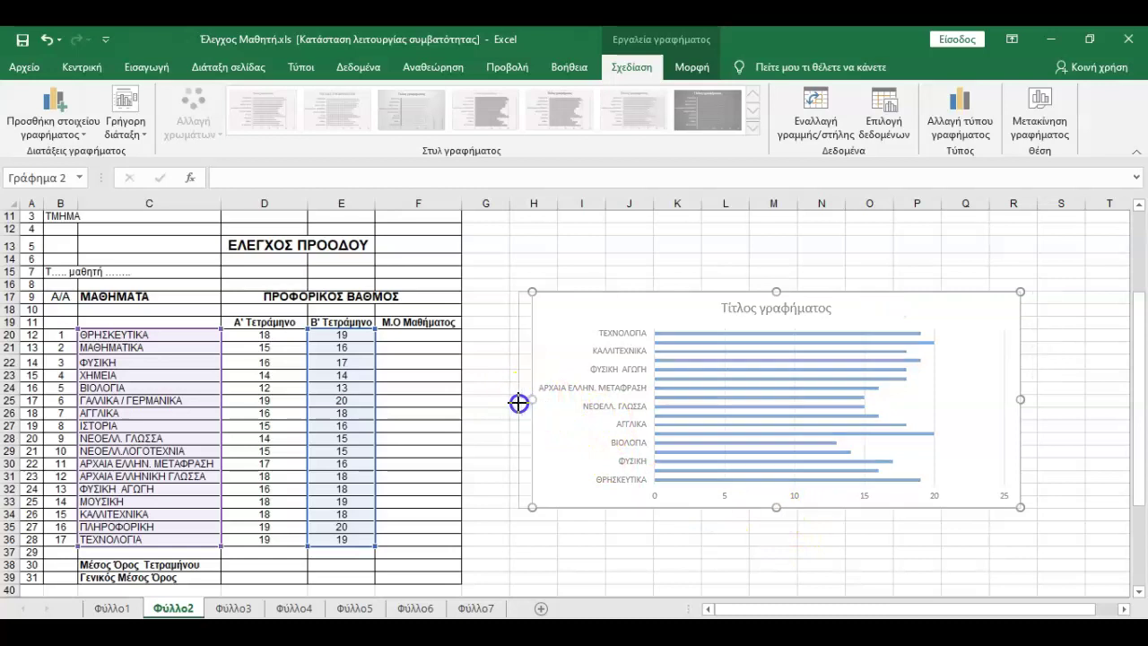
- Retitle the chart Β΄Τετράμηνο and widen it slightly more
click(771, 303)
click(818, 307)
key(BackSpace)
key(BackSpace)
key(BackSpace)
key(BackSpace)
key(BackSpace)
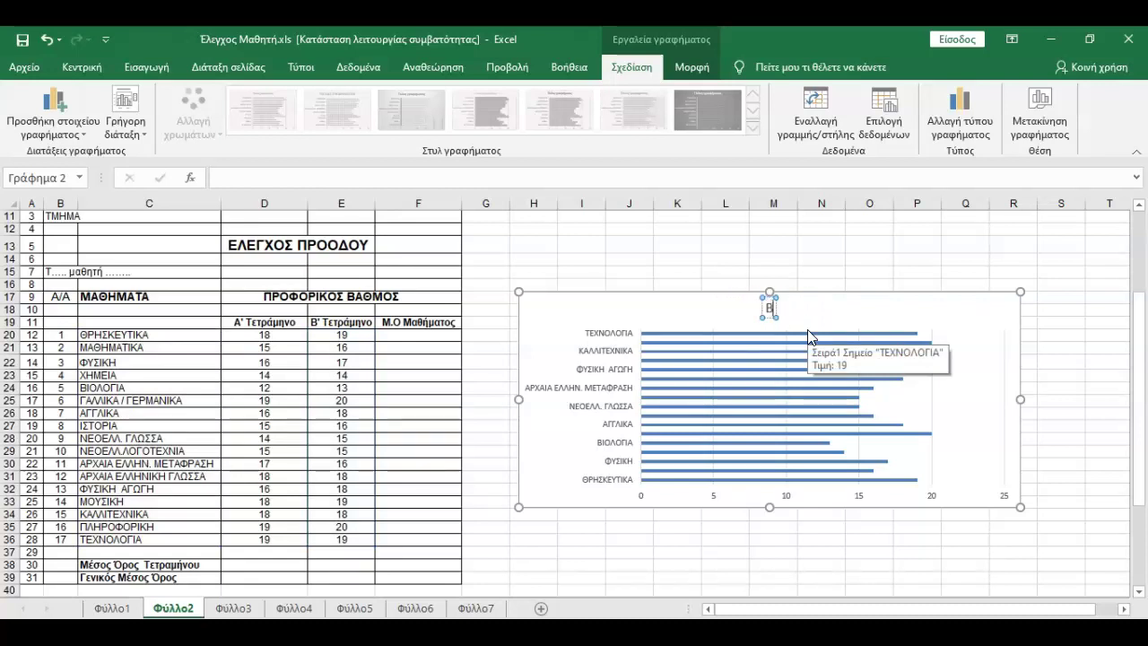
text(΄Τετράμηνο)
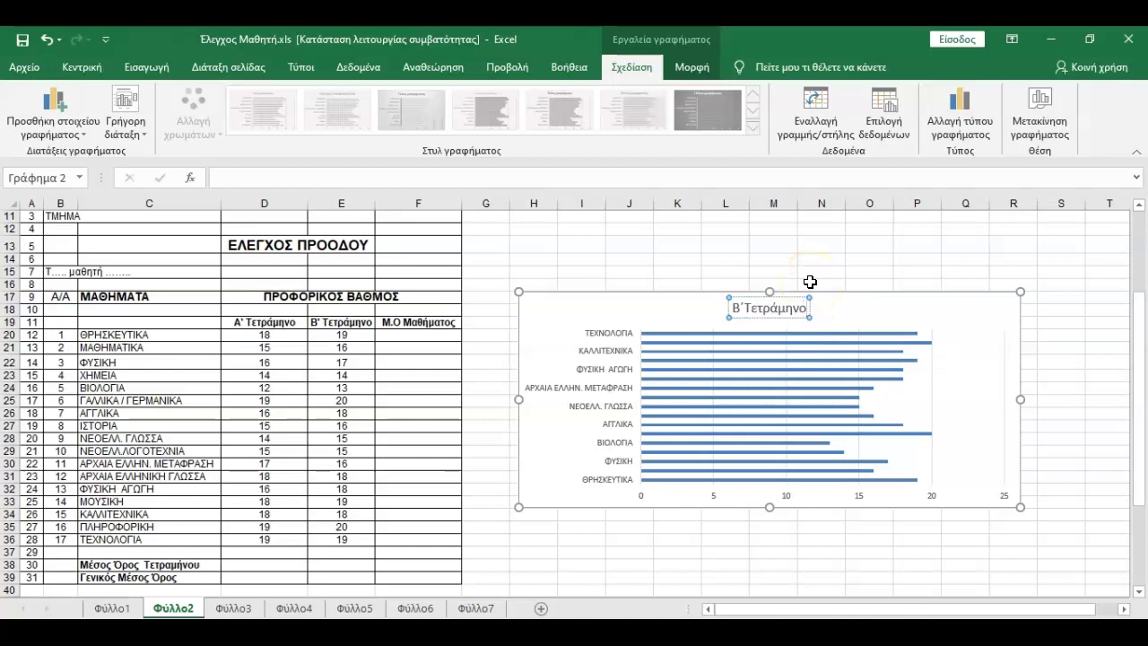
click(852, 316)
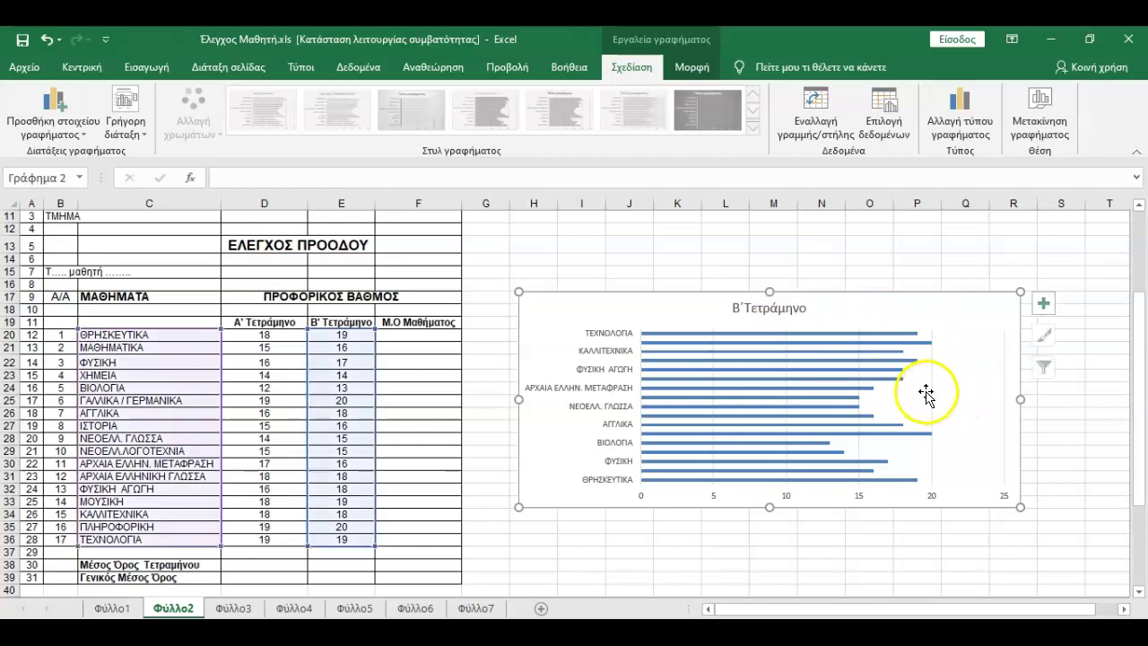
drag(1020, 399, 1043, 399)
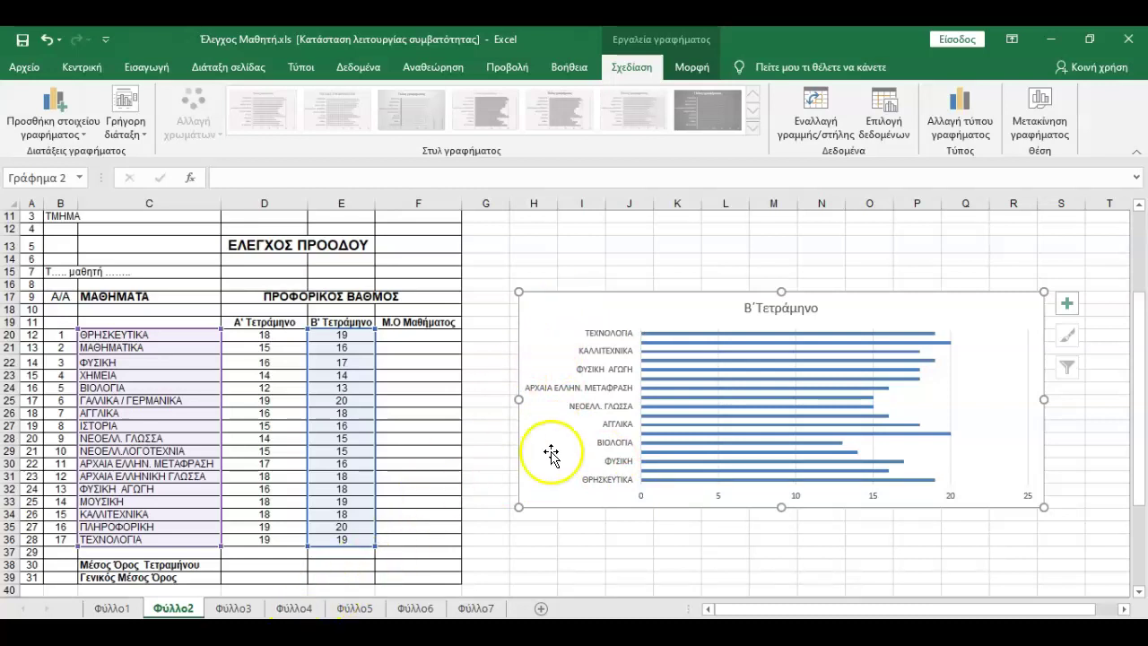
- Change the Β΄Τετράμηνο chart from a clustered bar to a 3-D Clustered Column chart
click(995, 312)
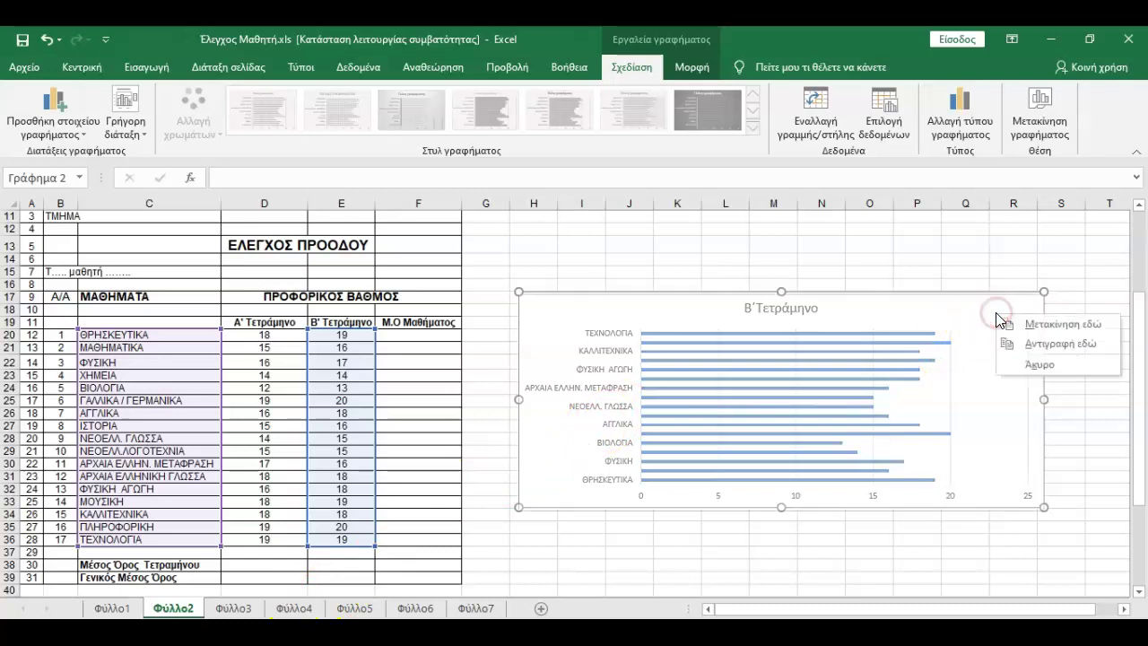
right_click(968, 308)
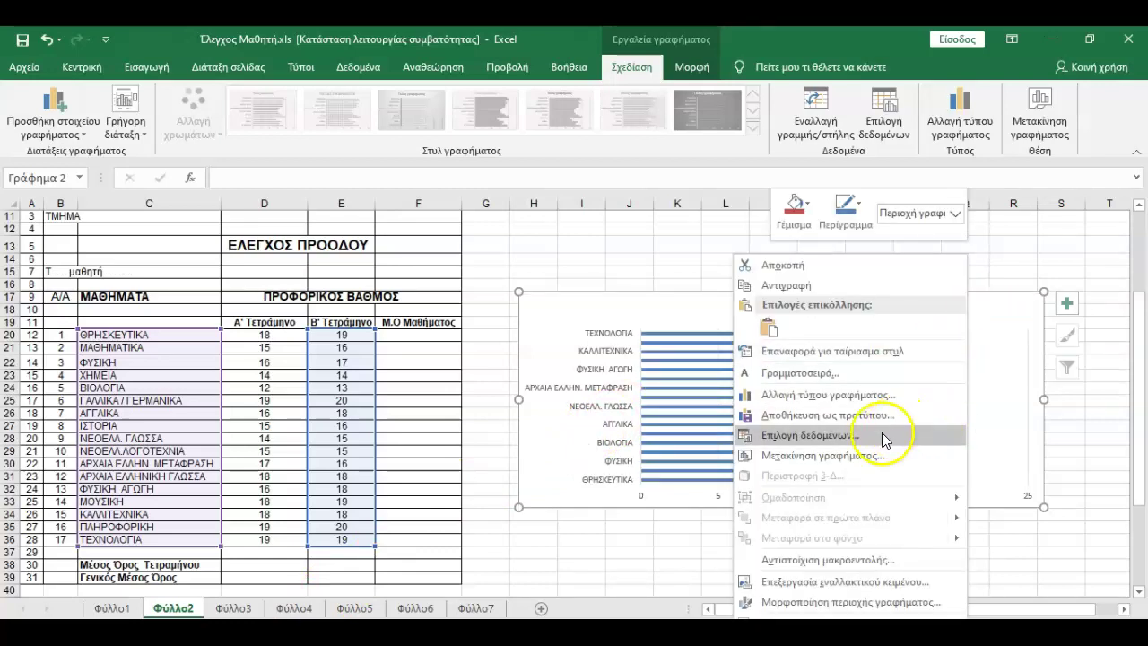
click(810, 395)
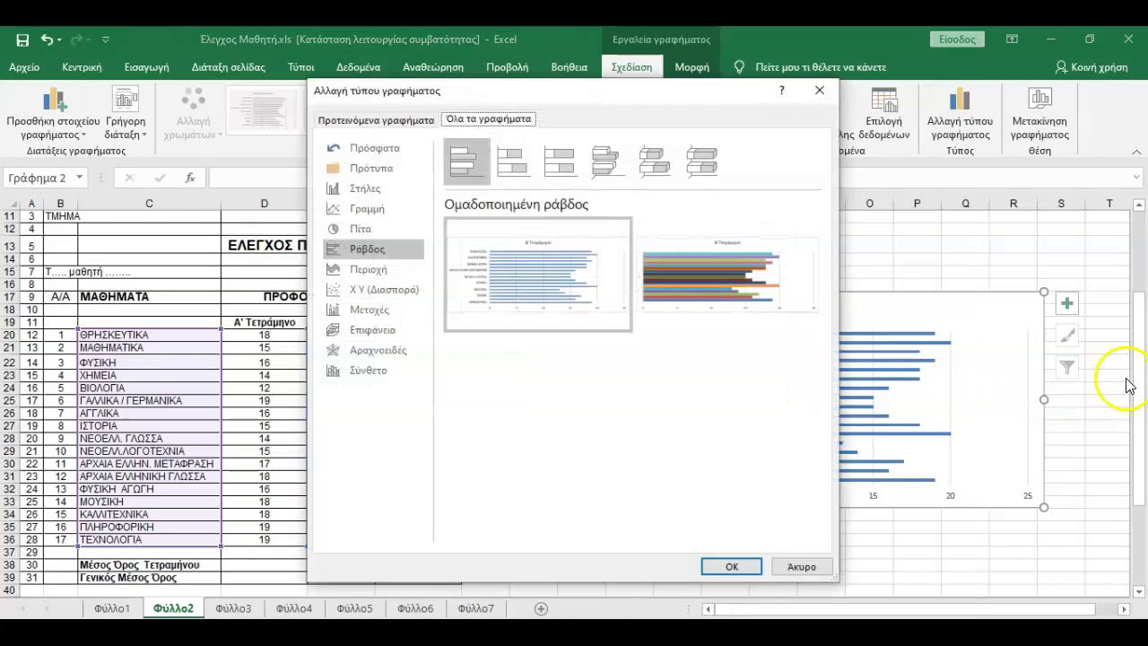
click(365, 189)
click(606, 170)
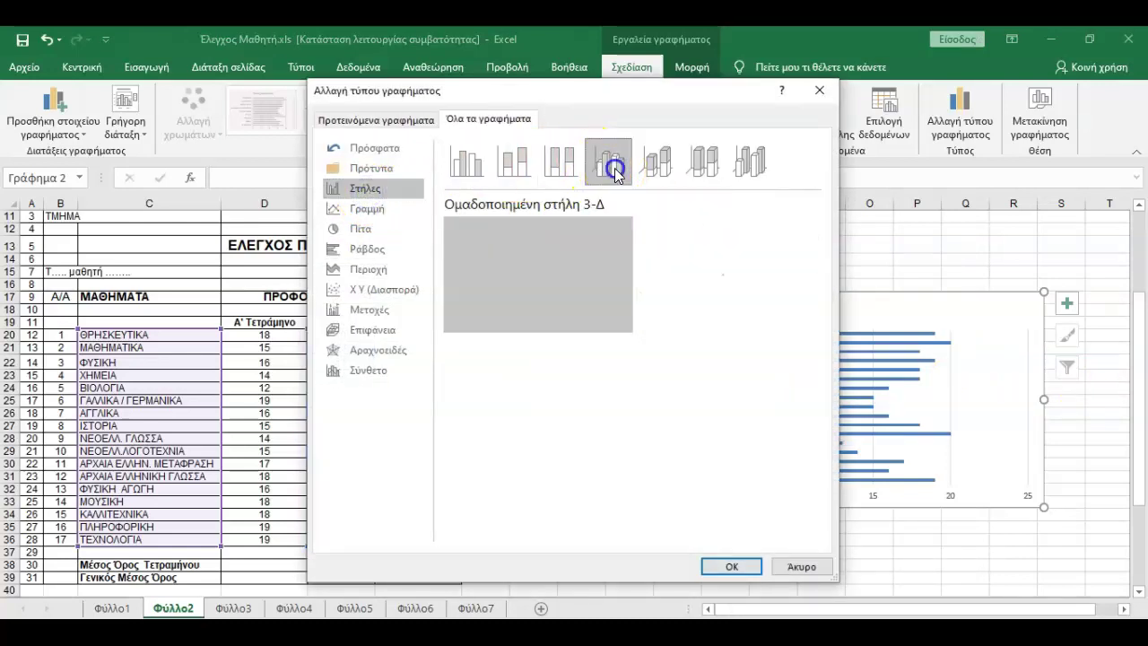
click(548, 270)
click(730, 565)
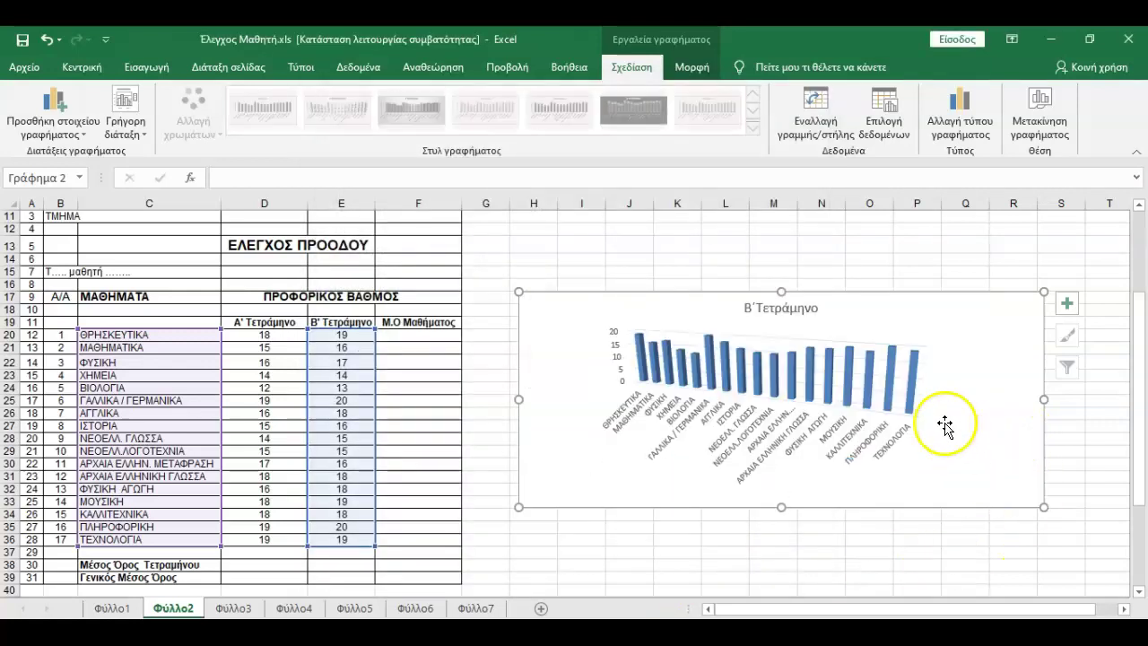